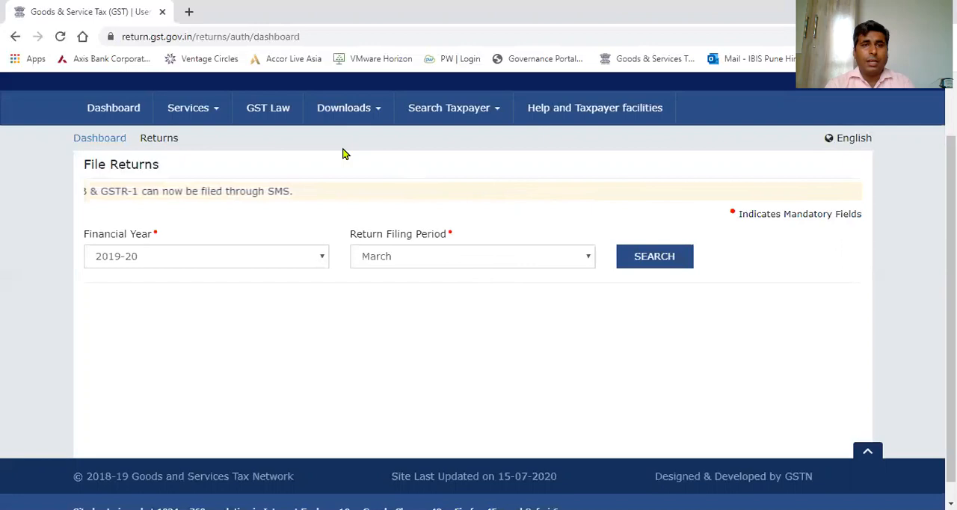
# Search the returns for financial year 2020-21 and filing period July, and open the GSTR1 outward supplies return.
pyautogui.click(213, 118)
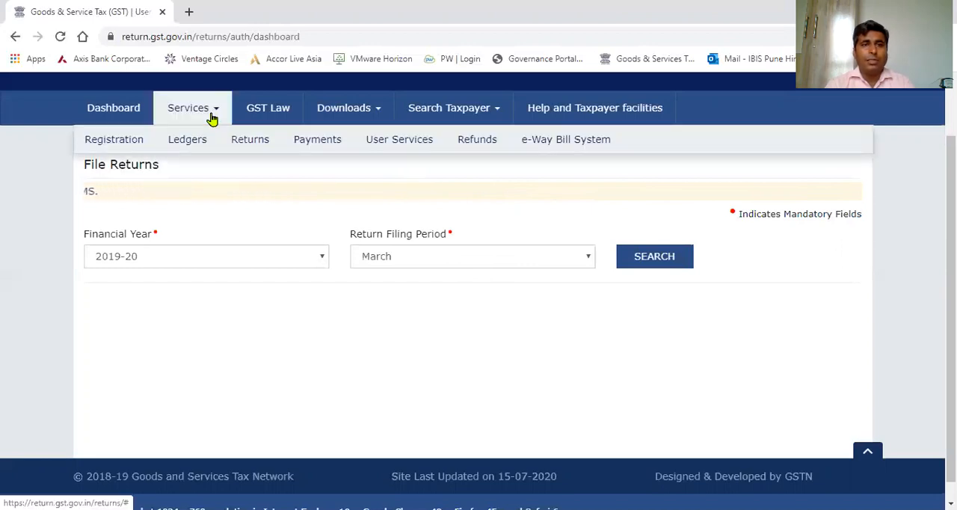
pyautogui.moveTo(240, 148)
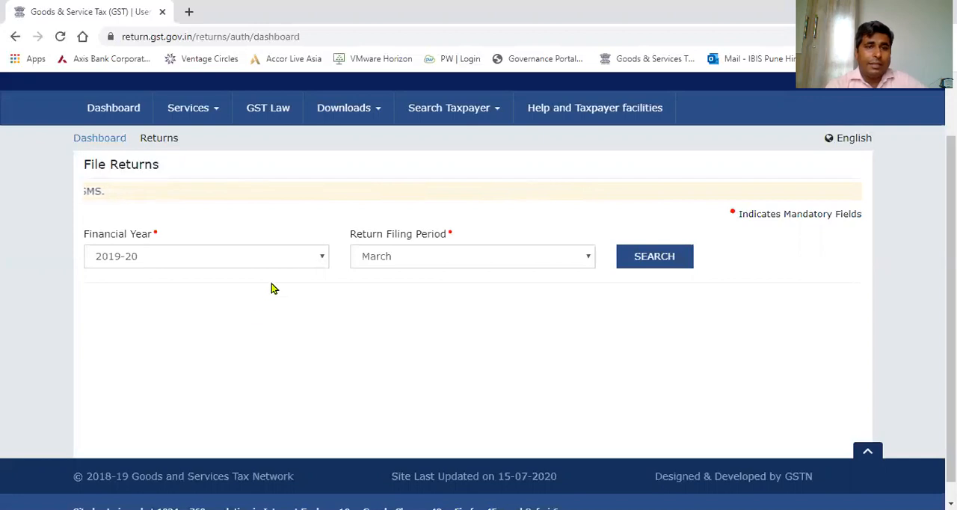
pyautogui.click(313, 256)
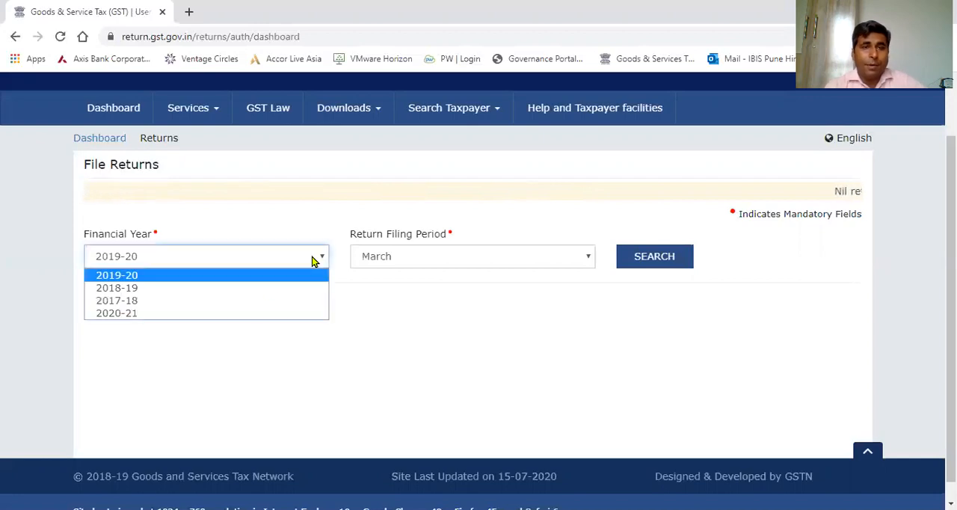
pyautogui.click(258, 313)
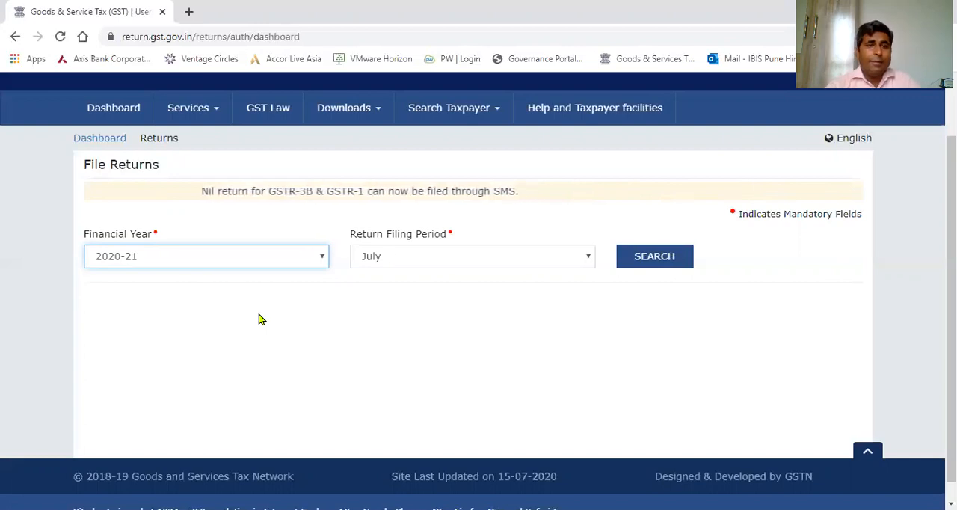
pyautogui.click(296, 257)
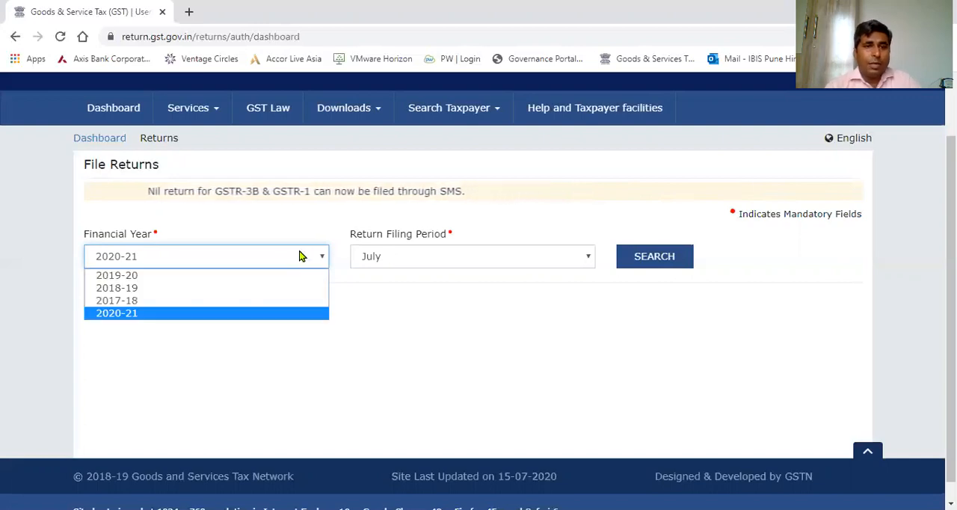
pyautogui.click(257, 312)
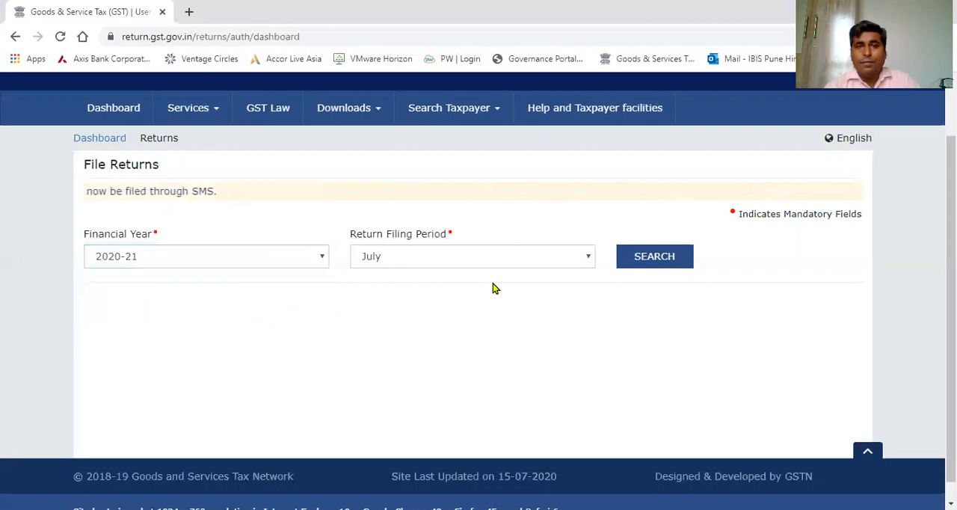
pyautogui.click(549, 258)
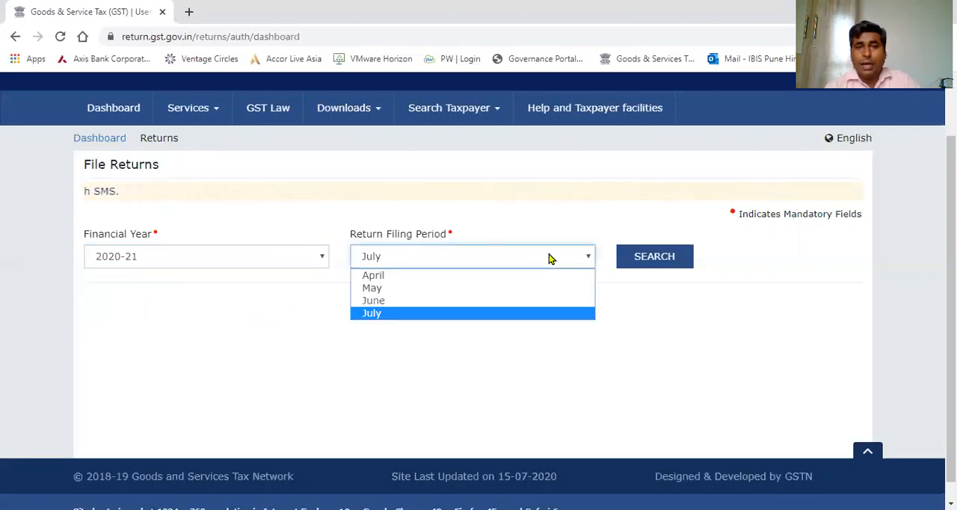
pyautogui.click(513, 317)
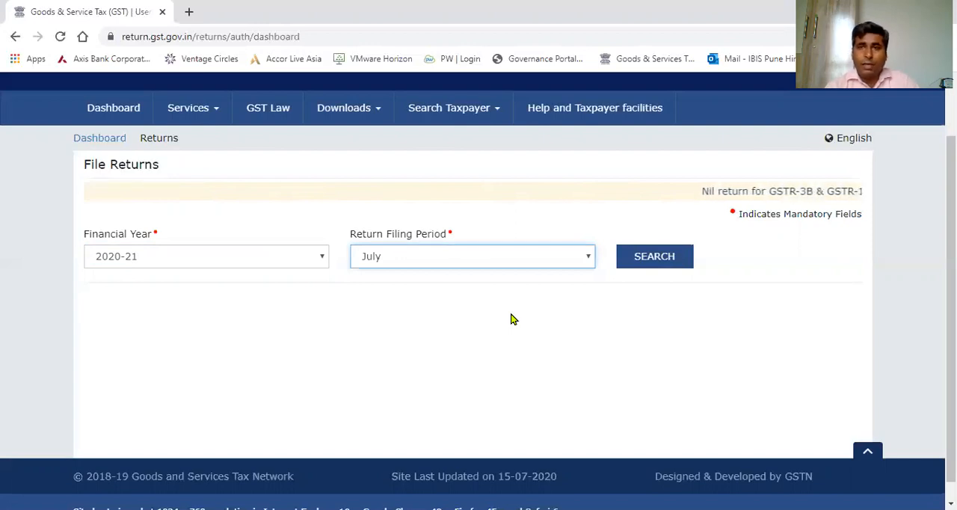
pyautogui.click(650, 263)
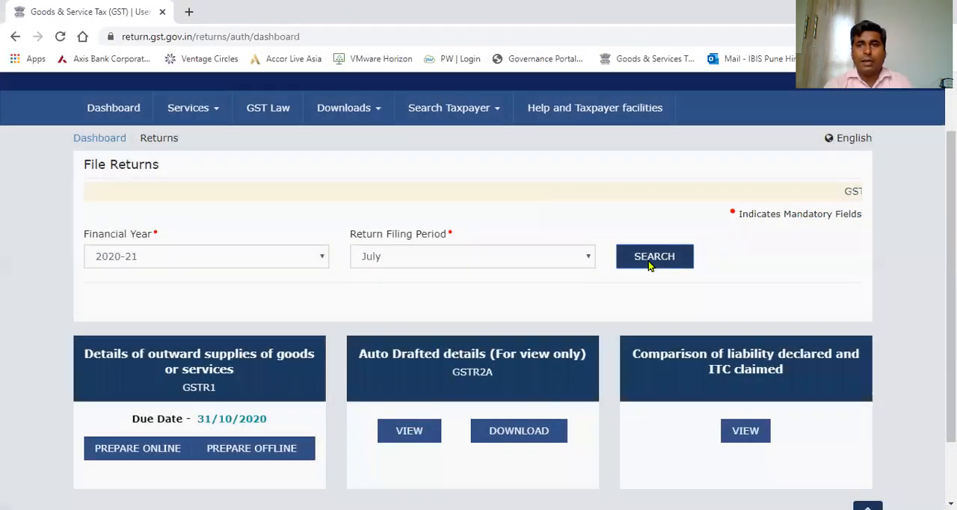
pyautogui.scroll(-2, 483, 239)
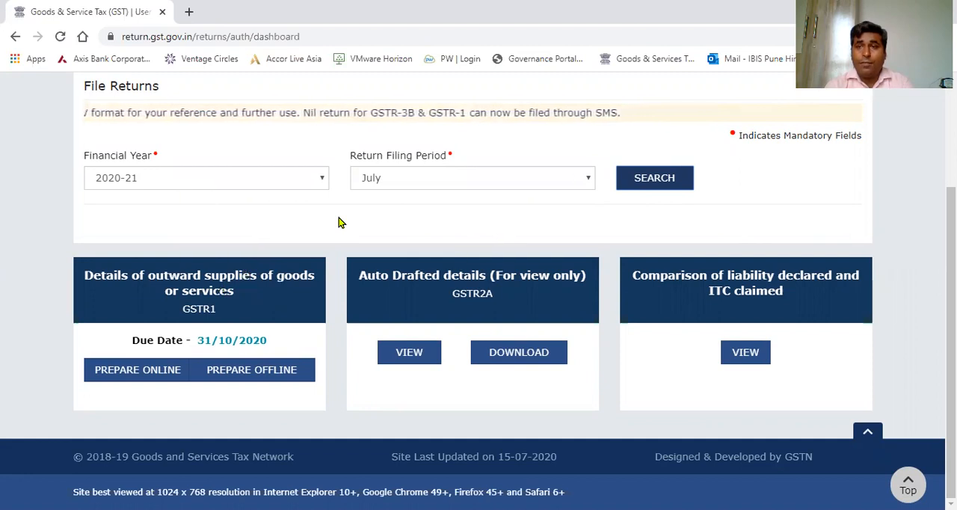
pyautogui.click(286, 297)
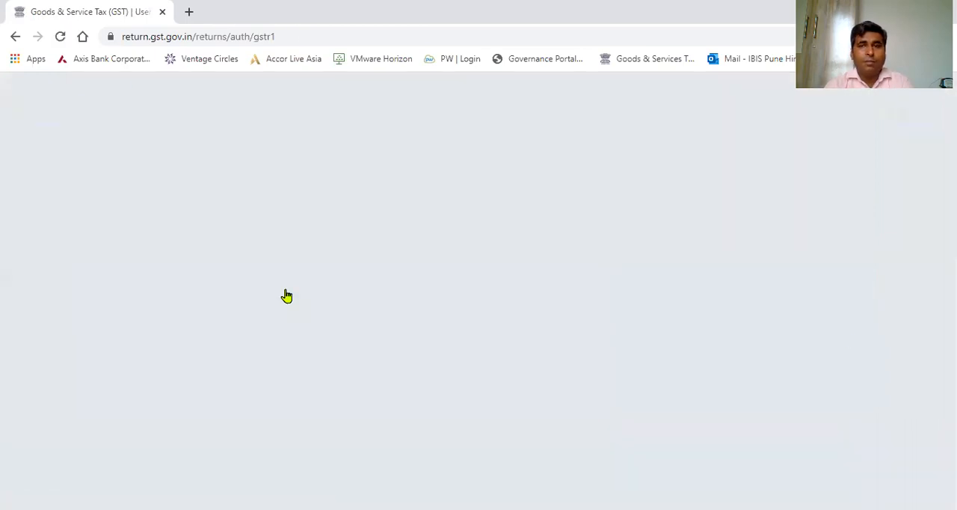
# Examine the GSTR-1 invoice and other details tiles to compare the regular tables with the amendment tables.
pyautogui.scroll(-4, 478, 292)
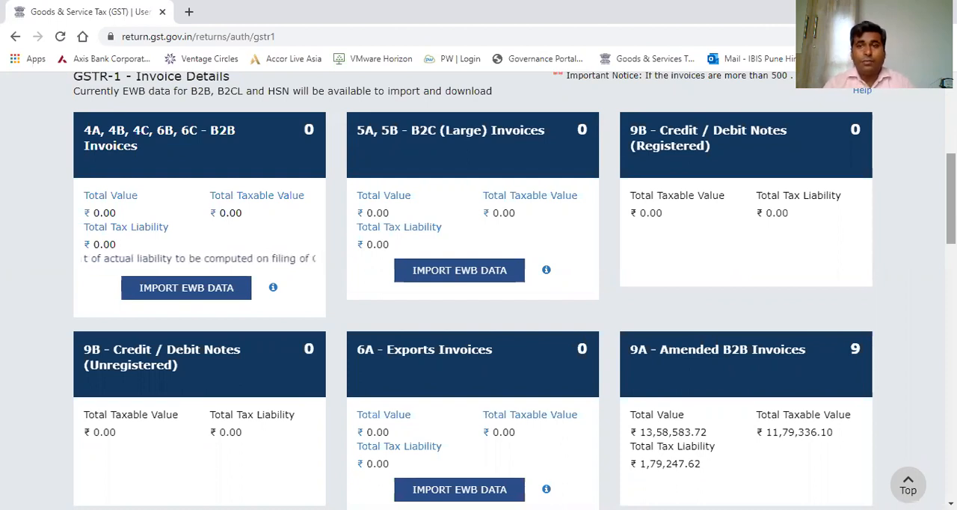
pyautogui.scroll(-5, 478, 290)
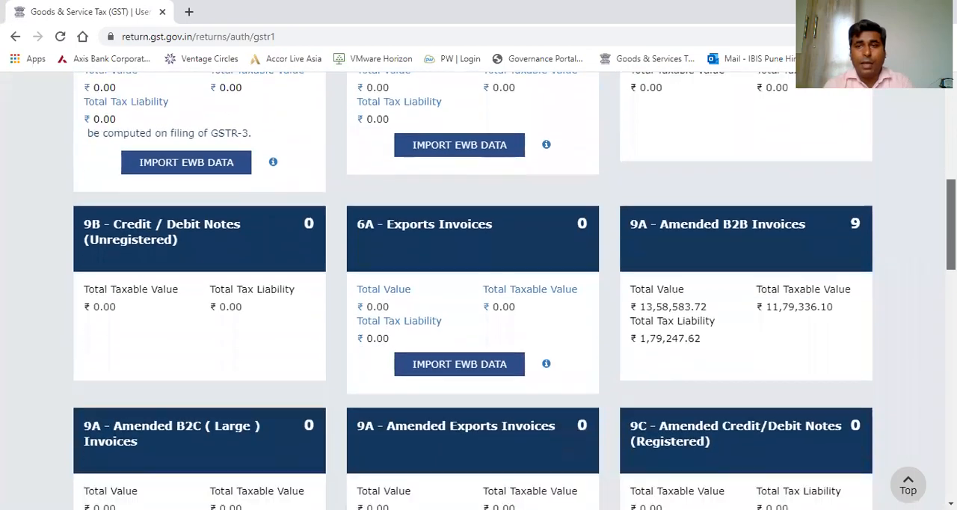
pyautogui.scroll(-6, 479, 290)
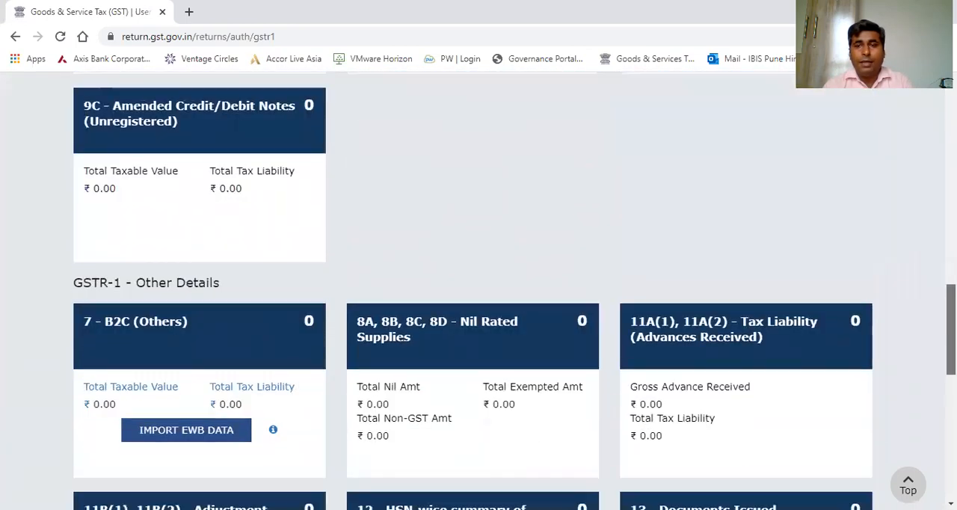
pyautogui.scroll(-3, 757, 269)
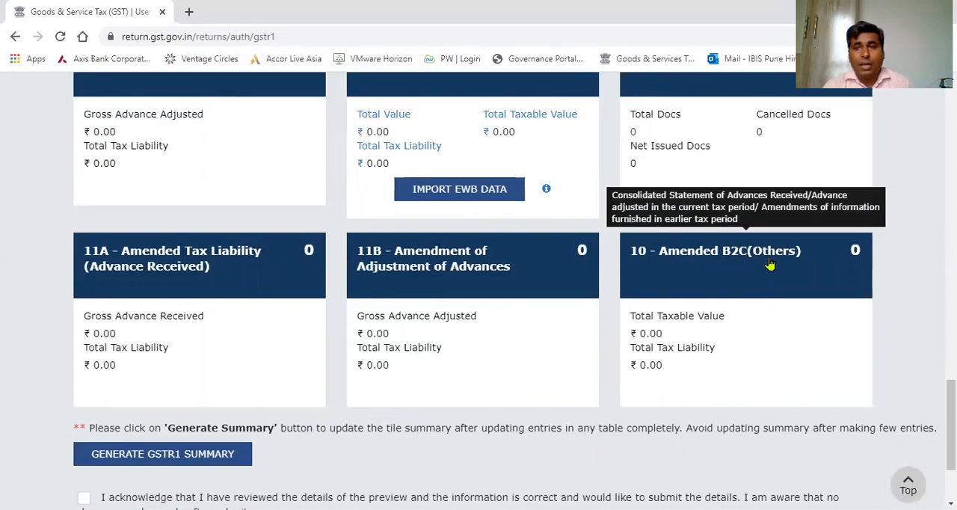
pyautogui.scroll(3, 770, 264)
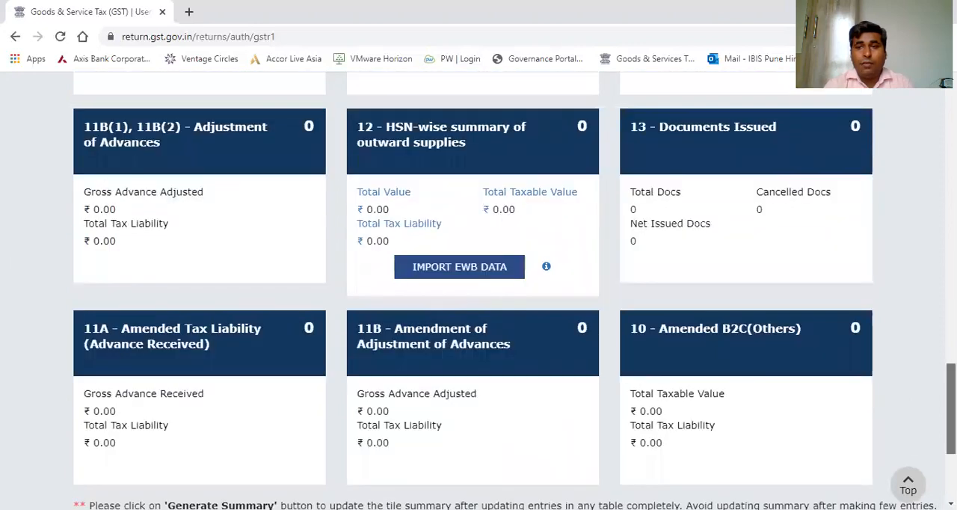
pyautogui.scroll(1, 479, 290)
pyautogui.scroll(2, 478, 291)
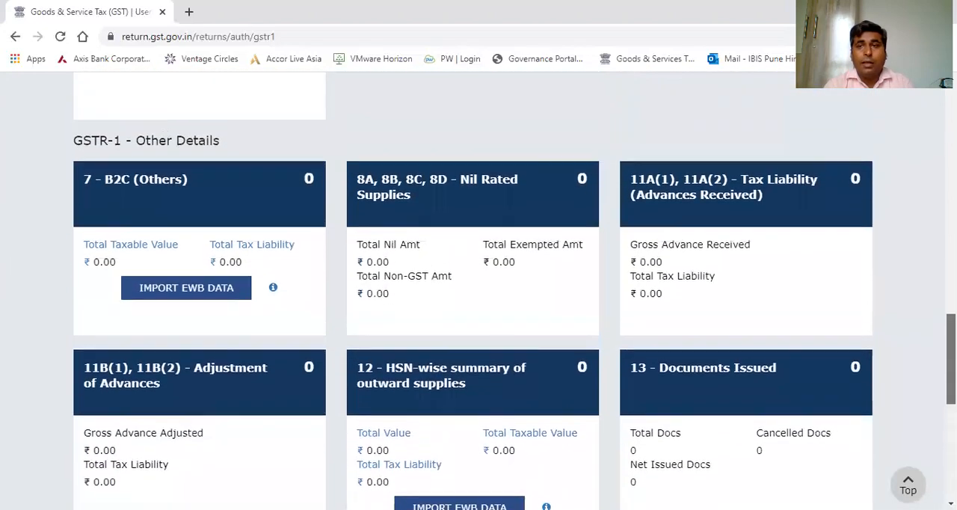
pyautogui.scroll(3, 478, 290)
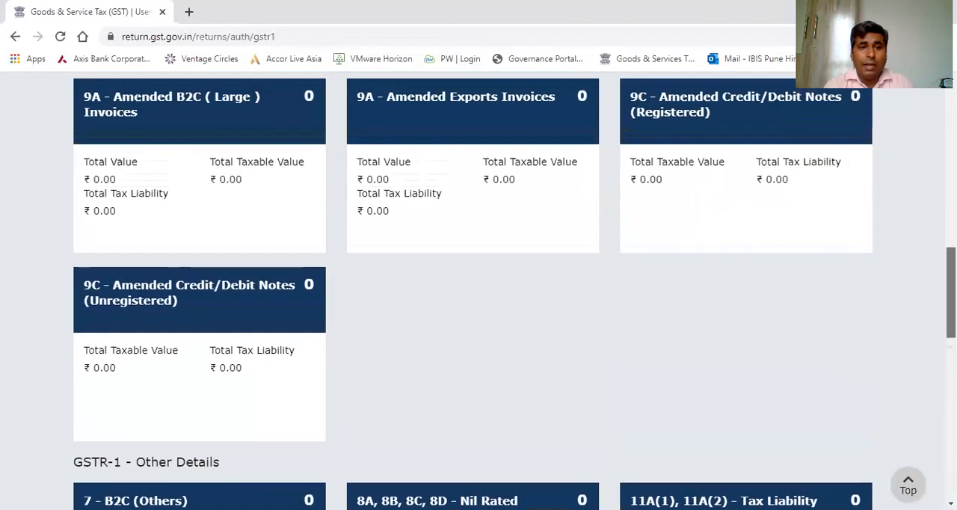
pyautogui.scroll(1, 479, 290)
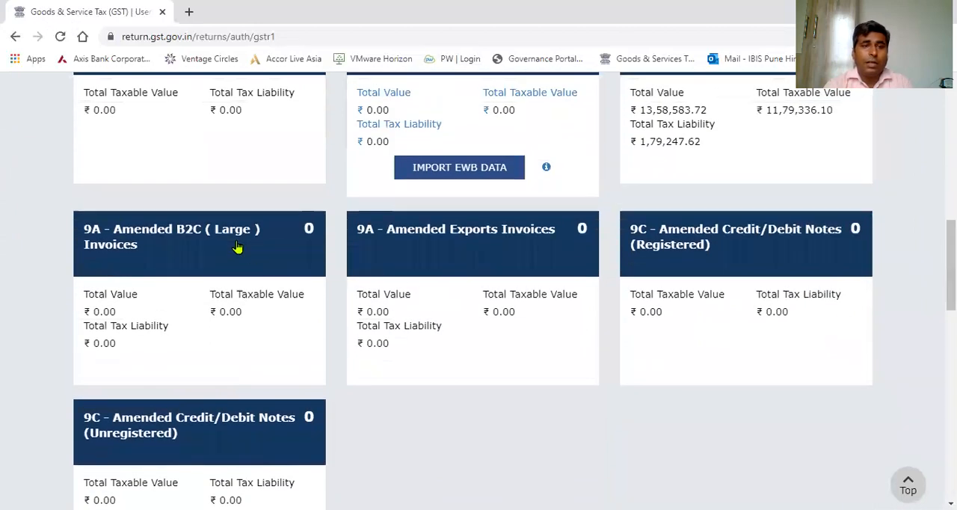
pyautogui.moveTo(236, 247)
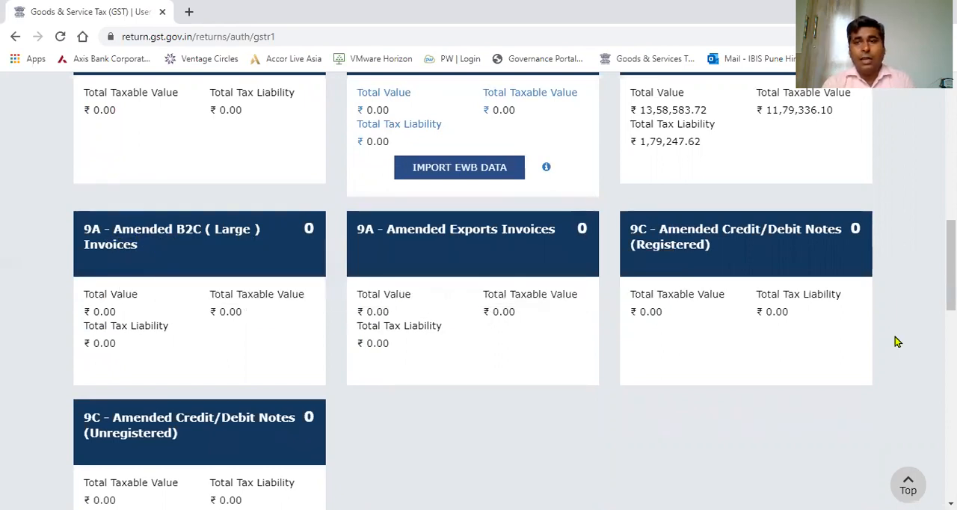
# Open table 10 - Amended B2C(Others) in the GSTR-1 other details.
pyautogui.scroll(-3, 897, 338)
pyautogui.scroll(-9, 479, 290)
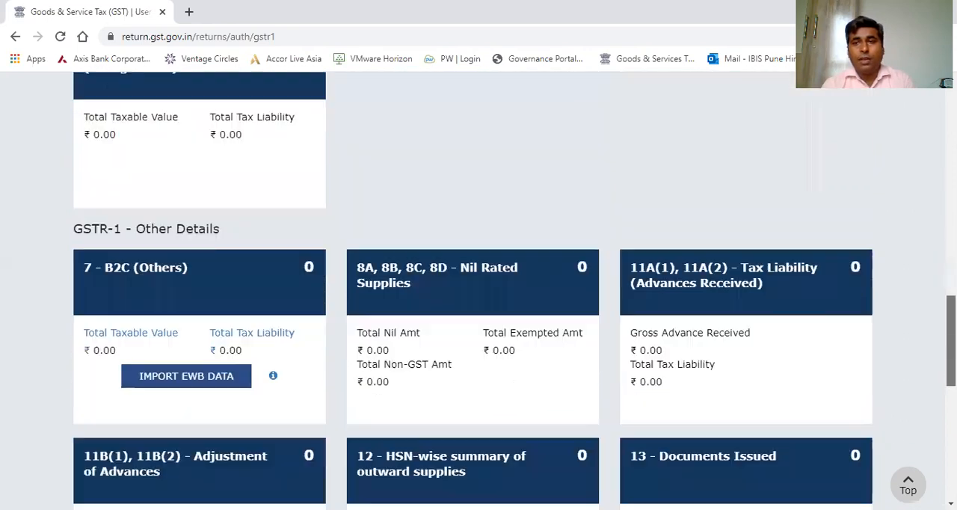
pyautogui.scroll(-1, 773, 299)
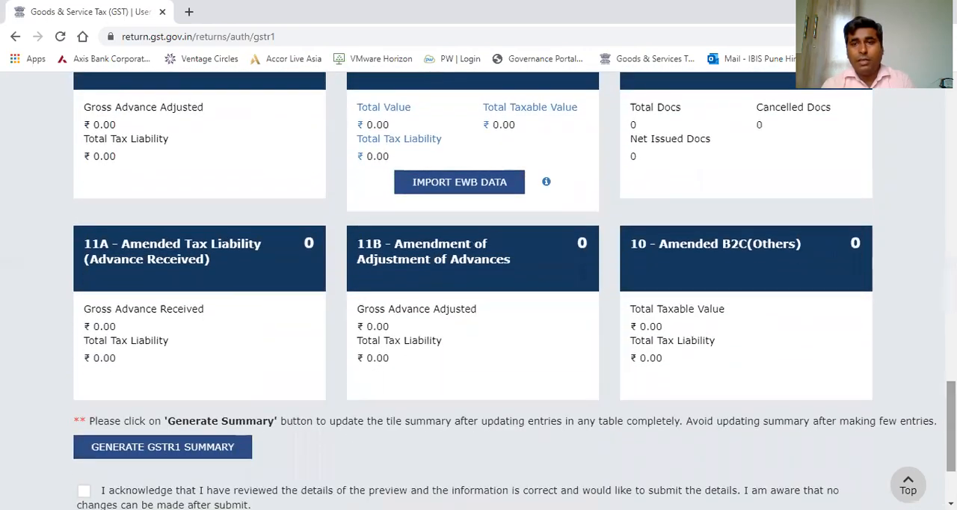
pyautogui.click(730, 274)
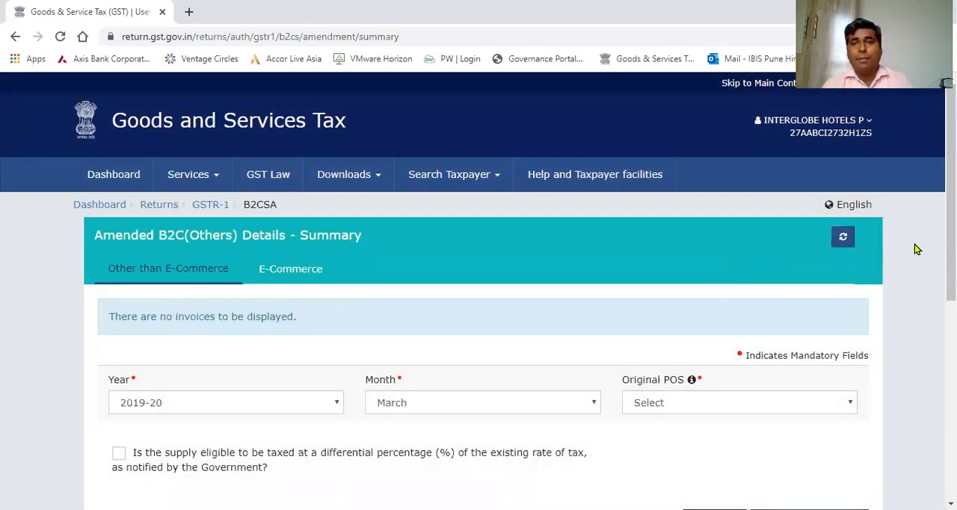
# Set the original period of the B2C amendment to year 2020-21 and month April.
pyautogui.scroll(-2, 950, 246)
pyautogui.scroll(-2, 949, 247)
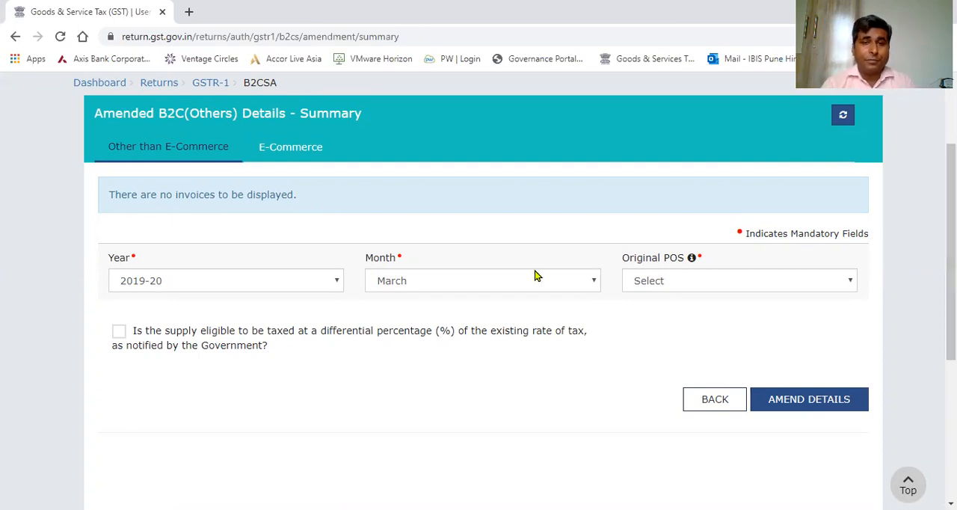
pyautogui.click(317, 287)
pyautogui.click(292, 314)
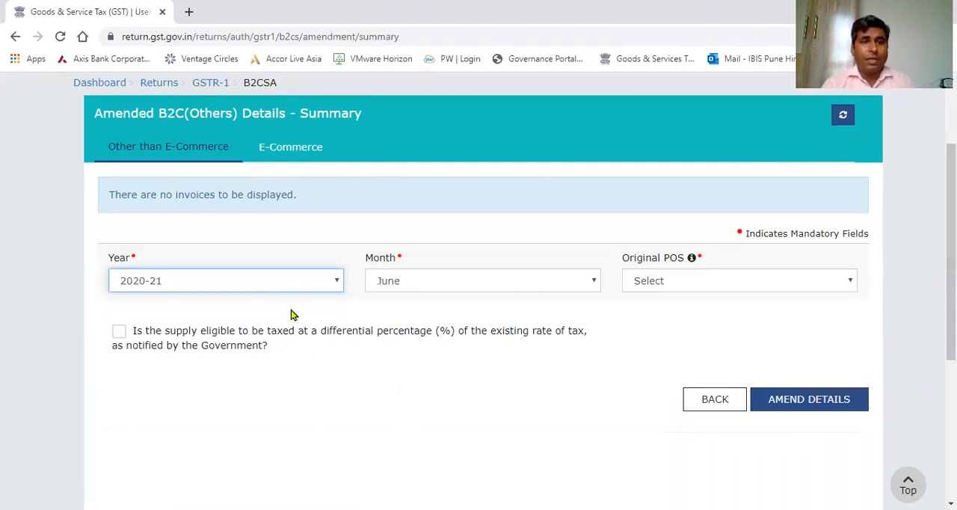
pyautogui.click(479, 287)
pyautogui.click(462, 302)
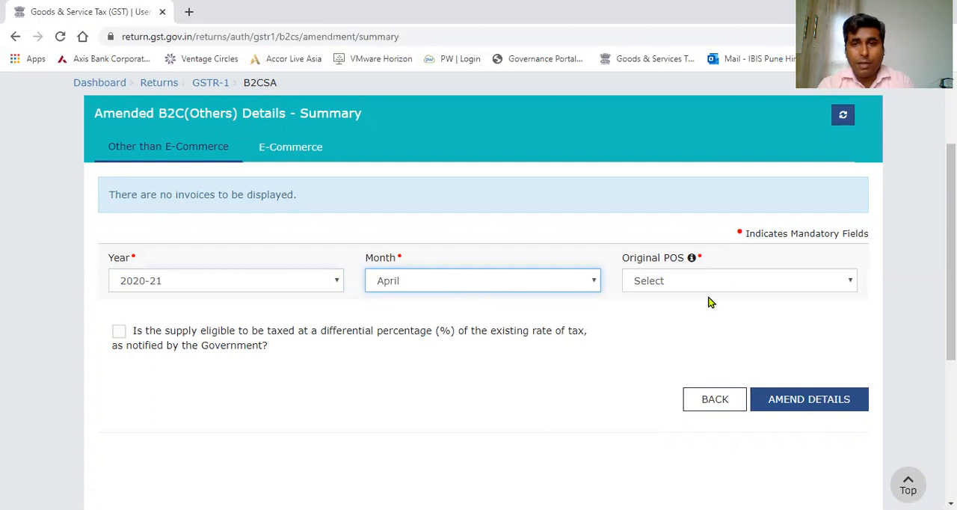
# Set the original place of supply to 27-Maharashtra and open the amendment details for that period.
pyautogui.click(737, 289)
pyautogui.click(703, 320)
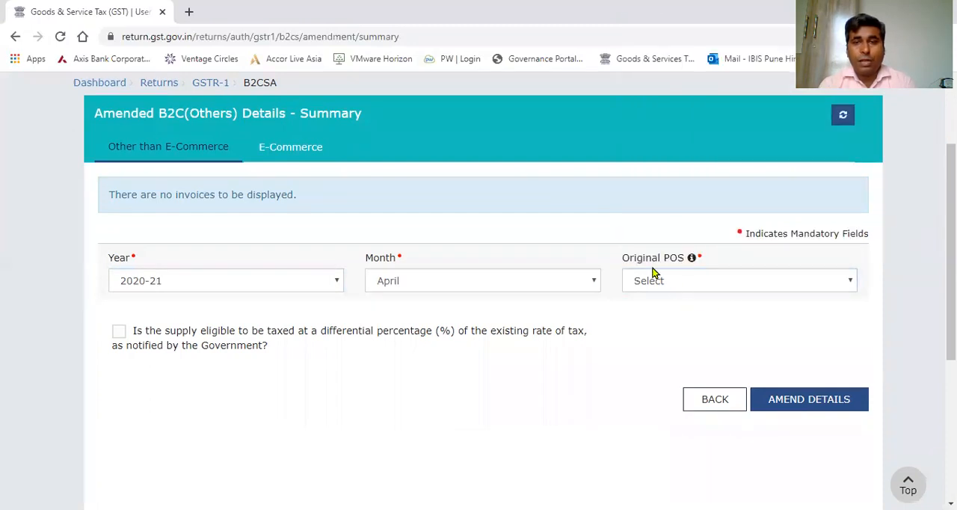
pyautogui.click(699, 282)
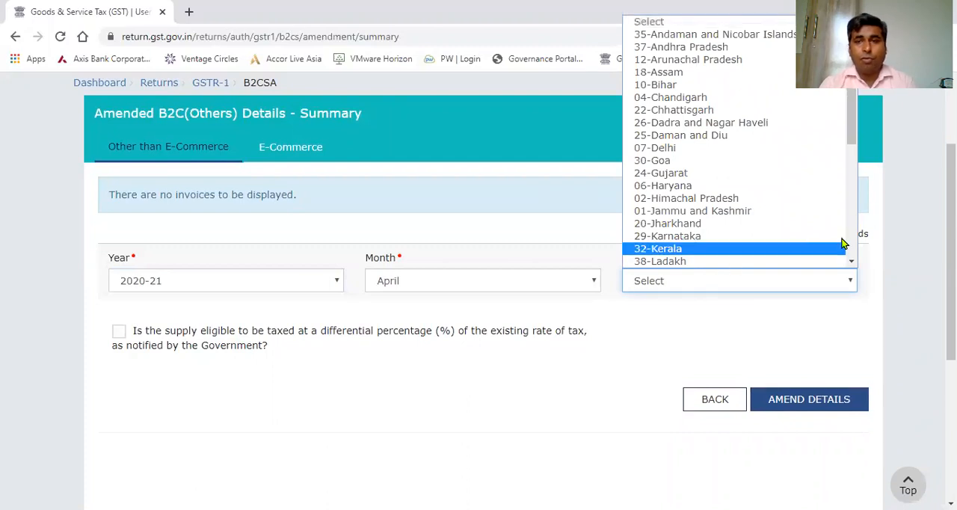
pyautogui.scroll(-5, 713, 115)
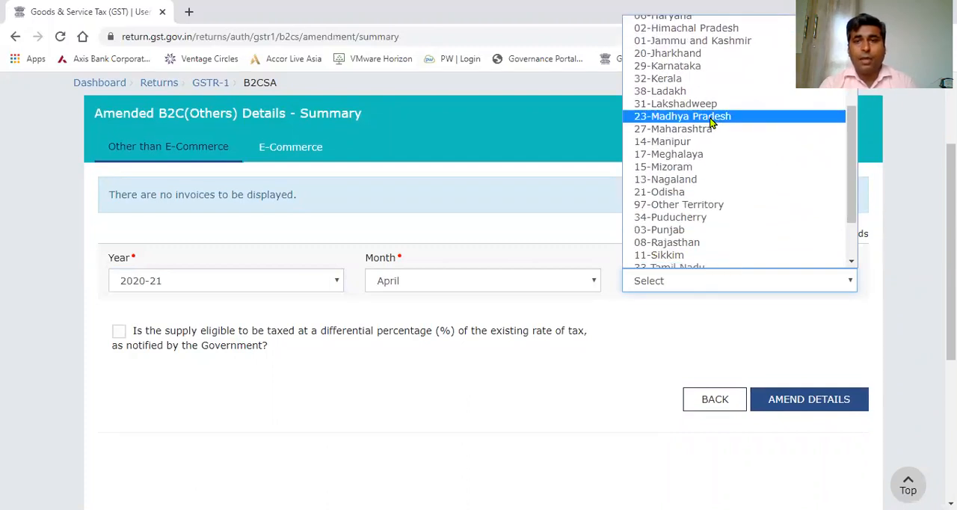
pyautogui.click(710, 128)
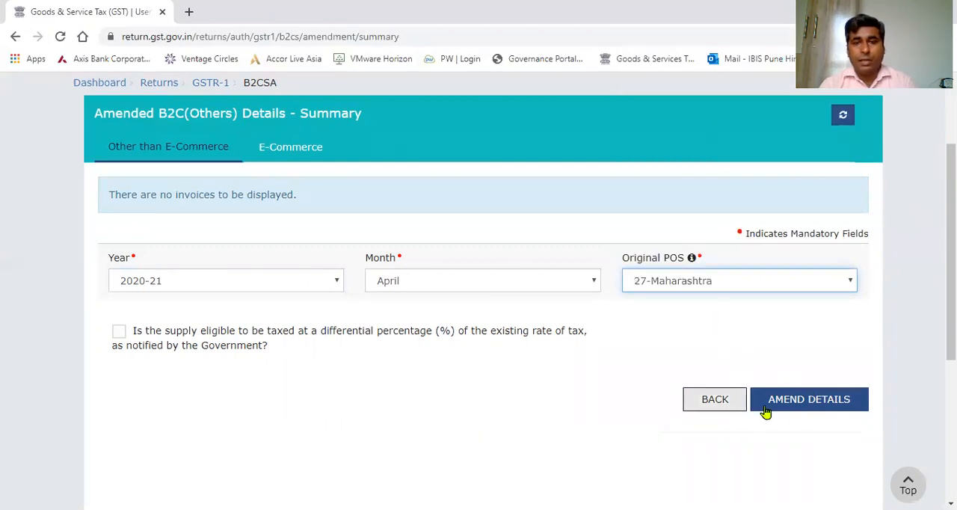
pyautogui.click(812, 408)
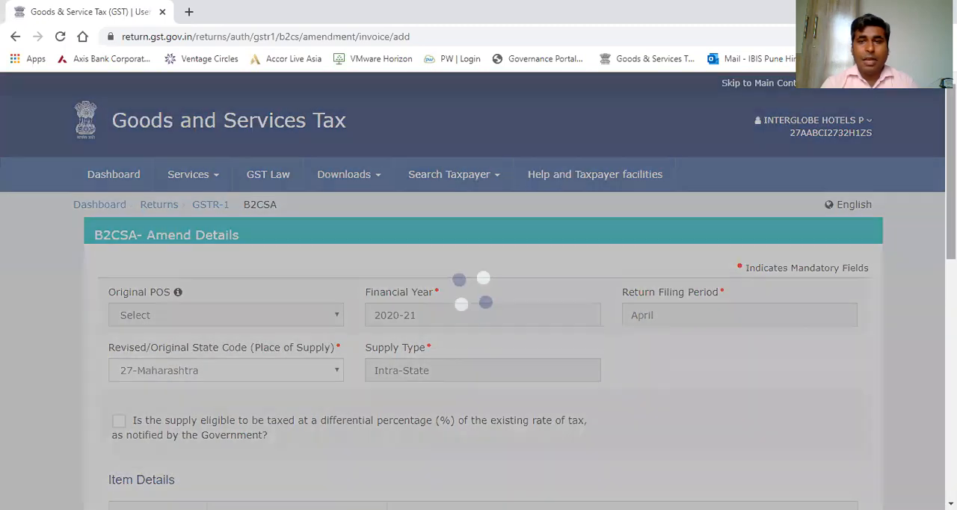
# Review the item details table with the taxable value, central tax, state tax and cess for each tax rate.
pyautogui.scroll(-1, 897, 359)
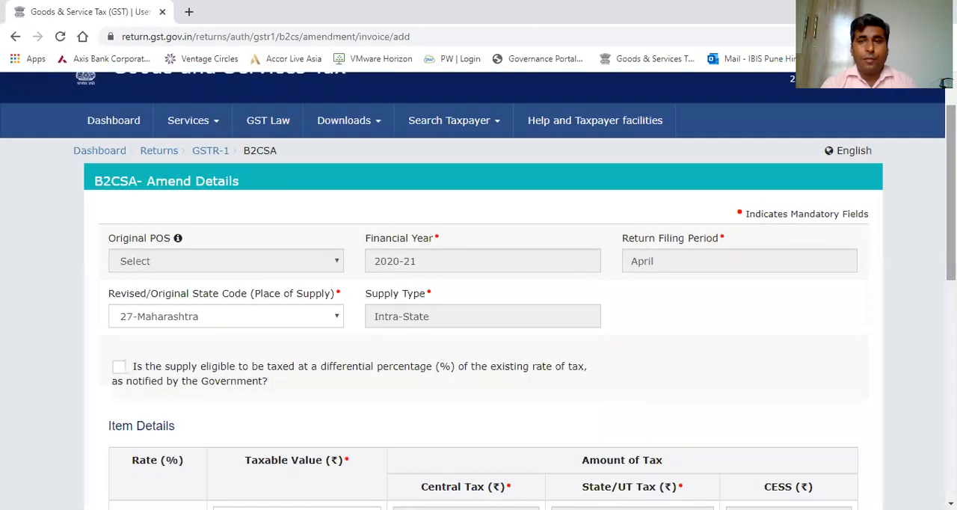
pyautogui.scroll(-5, 478, 292)
pyautogui.scroll(-1, 478, 291)
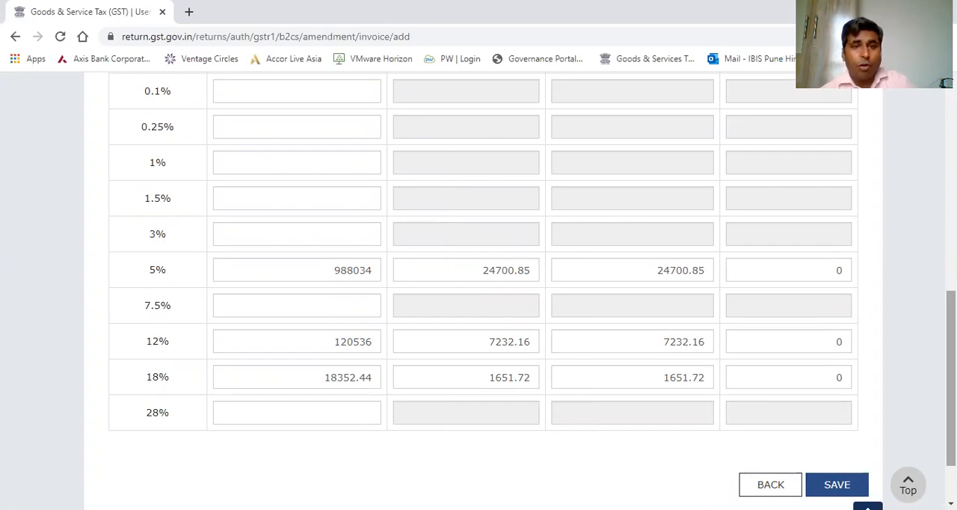
pyautogui.scroll(2, 479, 292)
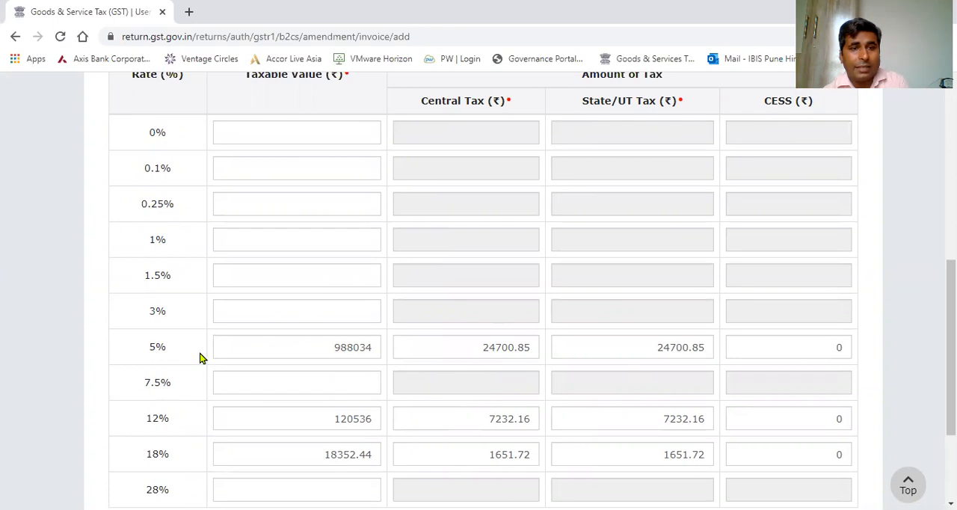
pyautogui.moveTo(951, 344); pyautogui.dragTo(951, 392)
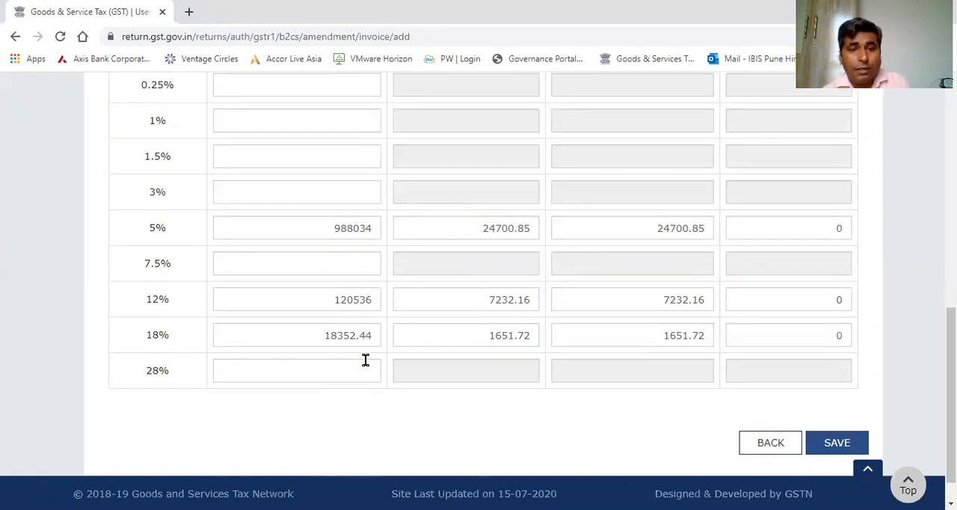
# Leave the B2C(Others) amendment without saving and return to the GSTR-1 invoice details overview.
pyautogui.moveTo(951, 381)
pyautogui.mouseDown()
pyautogui.moveTo(952, 342)
pyautogui.moveTo(951, 377)
pyautogui.mouseUp()
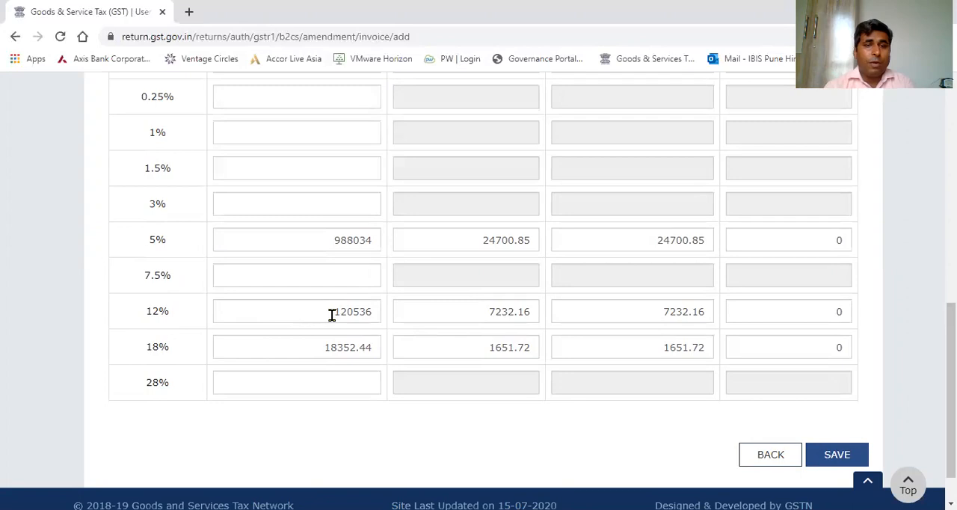
pyautogui.doubleClick(354, 312)
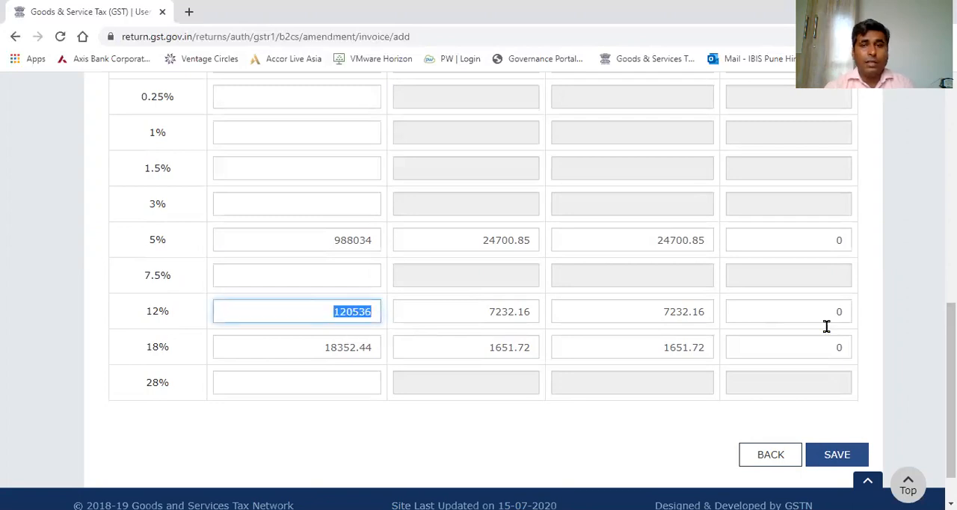
pyautogui.scroll(2, 931, 389)
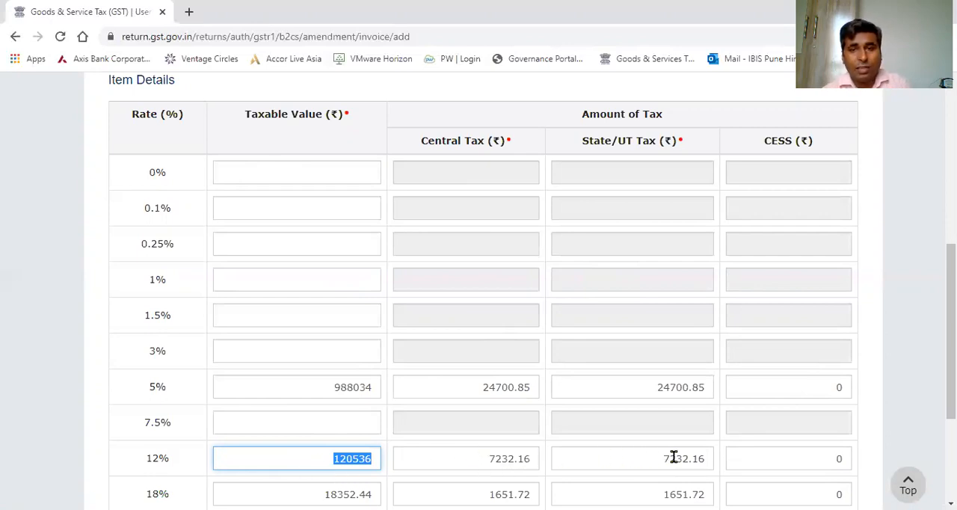
pyautogui.scroll(-1, 479, 299)
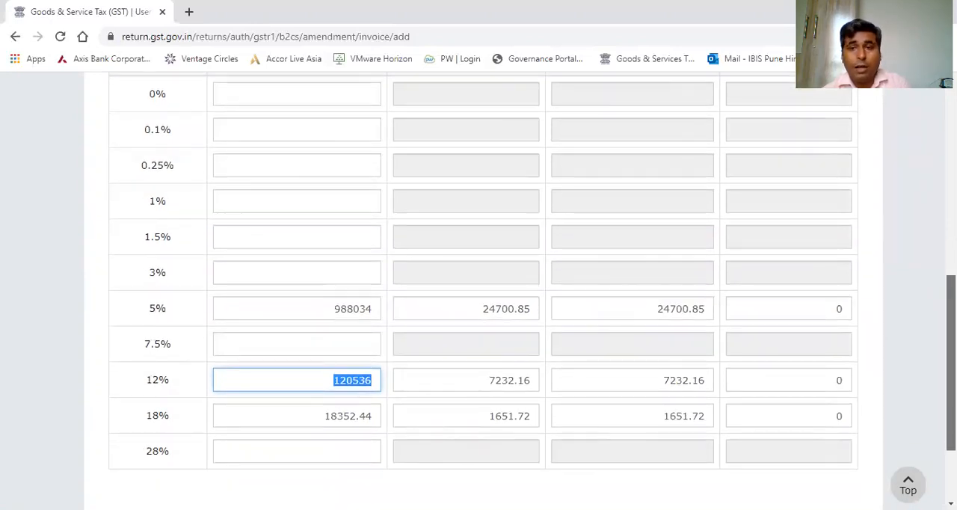
pyautogui.scroll(-2, 479, 299)
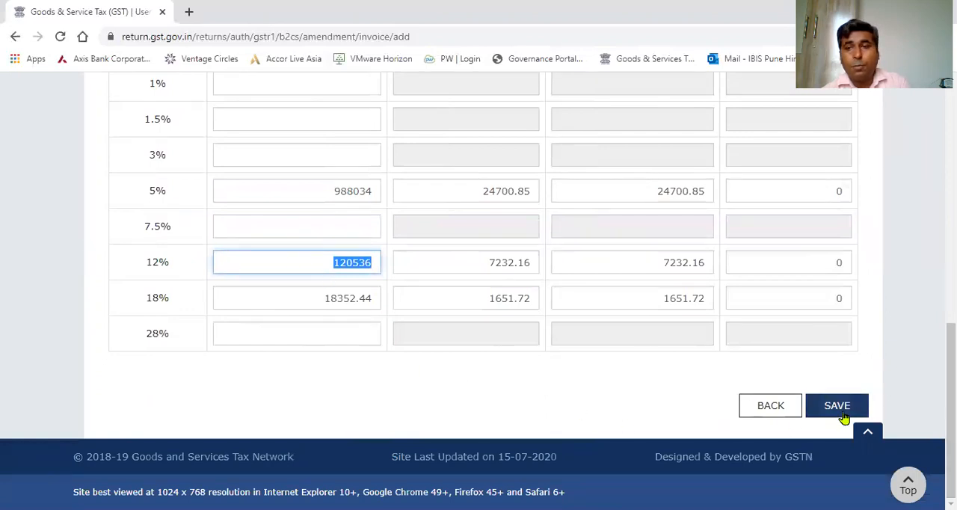
pyautogui.click(767, 406)
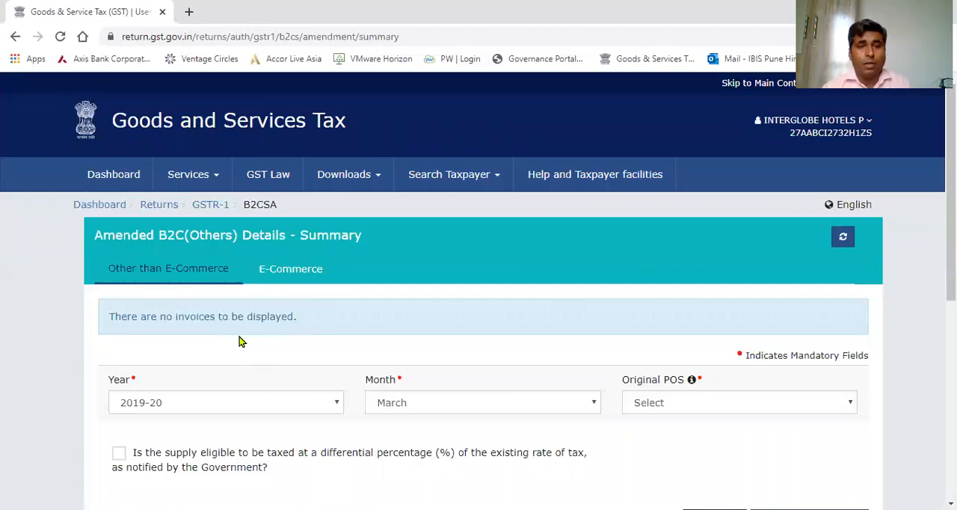
pyautogui.scroll(-2, 240, 336)
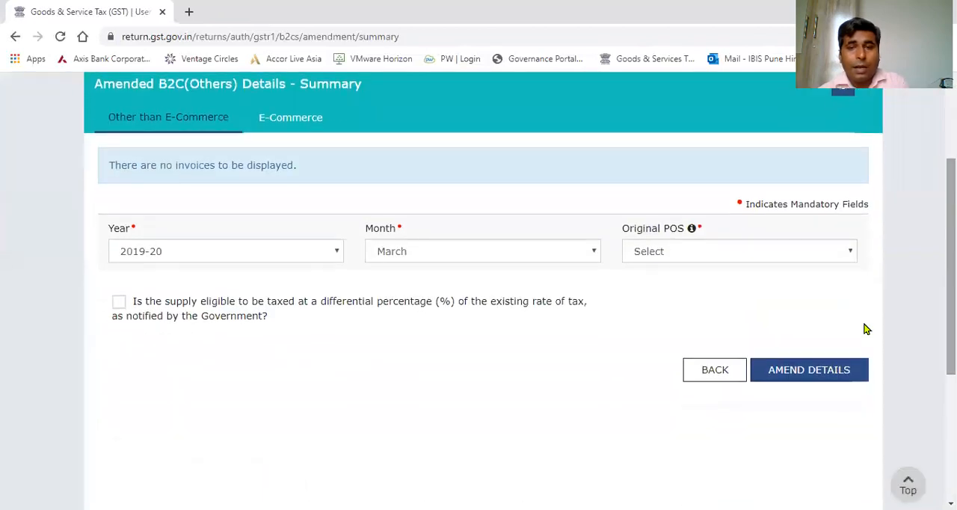
pyautogui.click(701, 369)
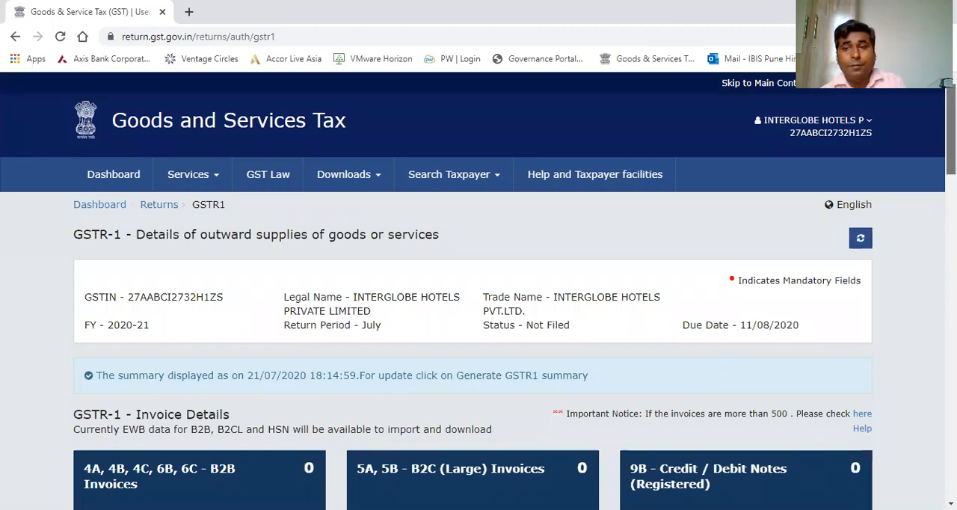
# Open the 4A, 4B, 4C, 6B, 6C - B2B Invoices table and start adding a new invoice.
pyautogui.scroll(-1, 479, 291)
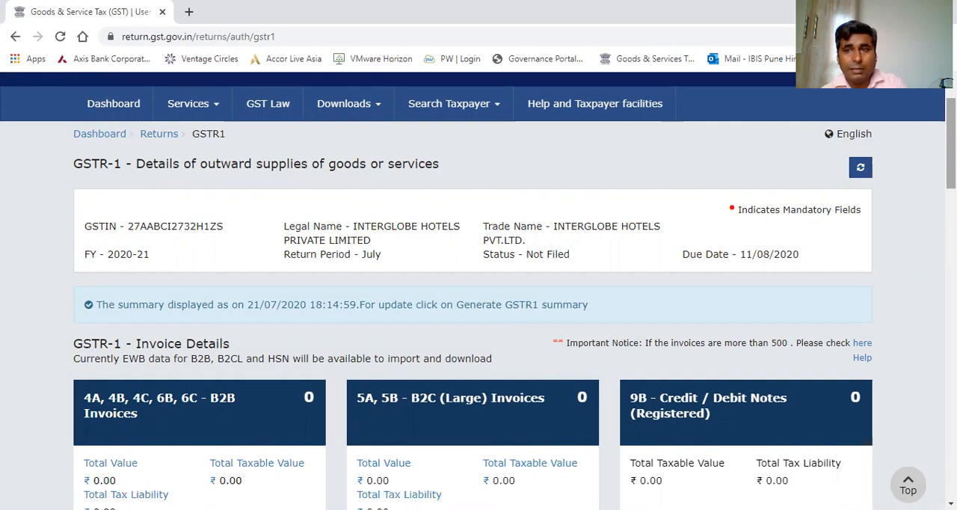
pyautogui.scroll(-4, 478, 291)
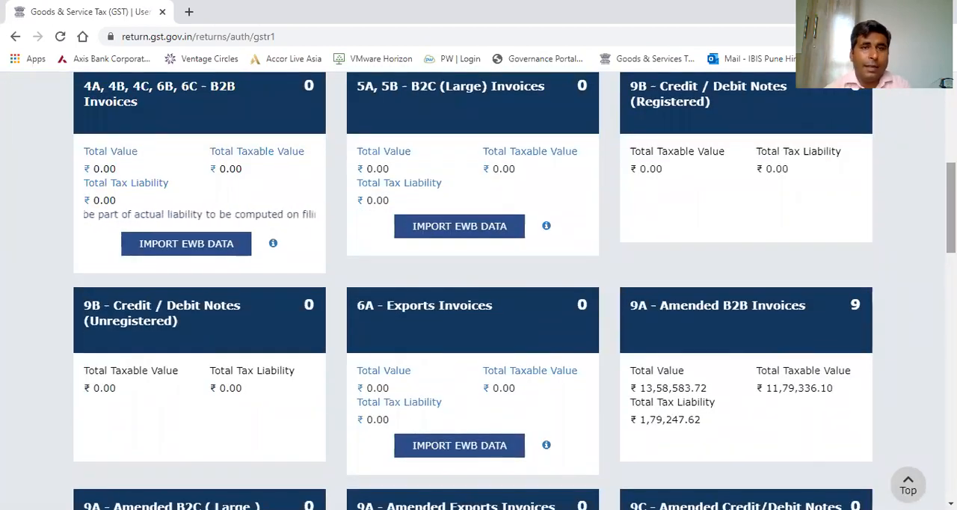
pyautogui.scroll(1, 925, 210)
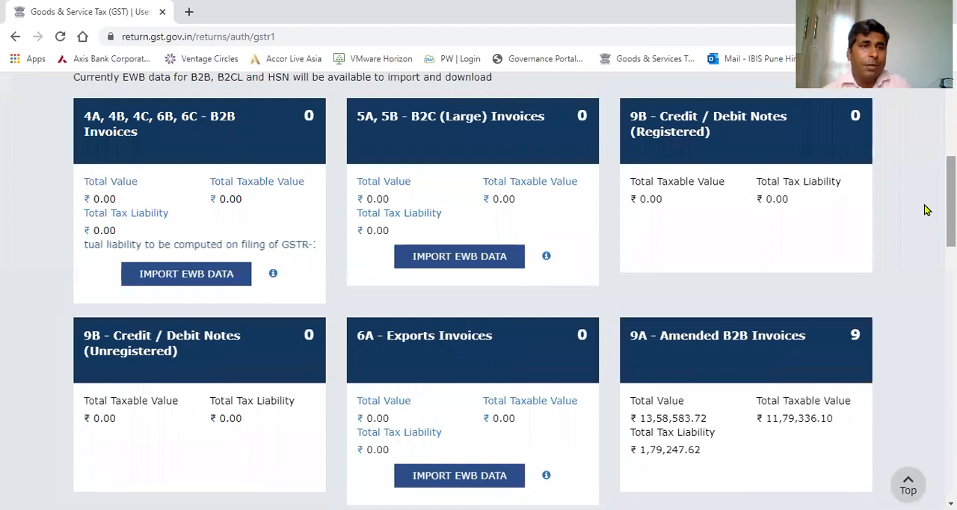
pyautogui.click(167, 131)
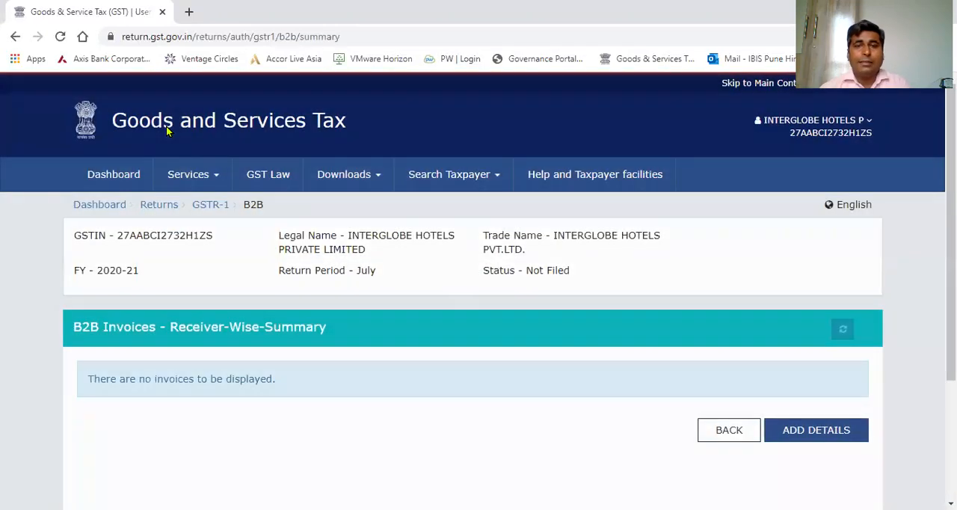
pyautogui.scroll(-3, 872, 216)
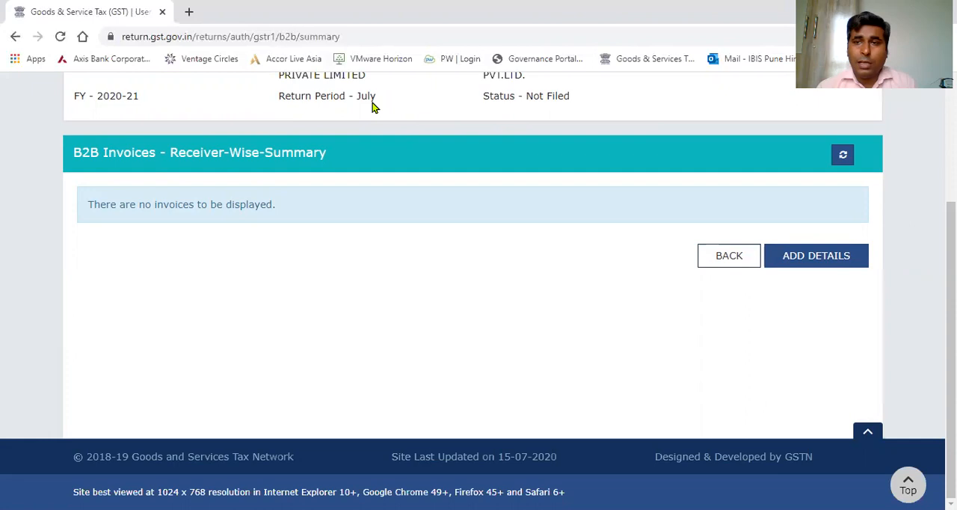
pyautogui.click(851, 263)
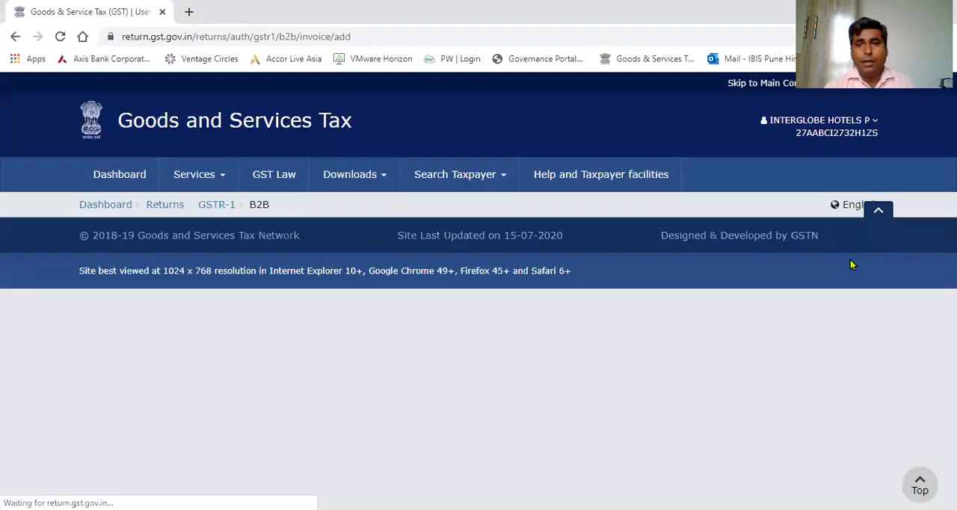
pyautogui.scroll(-3, 851, 263)
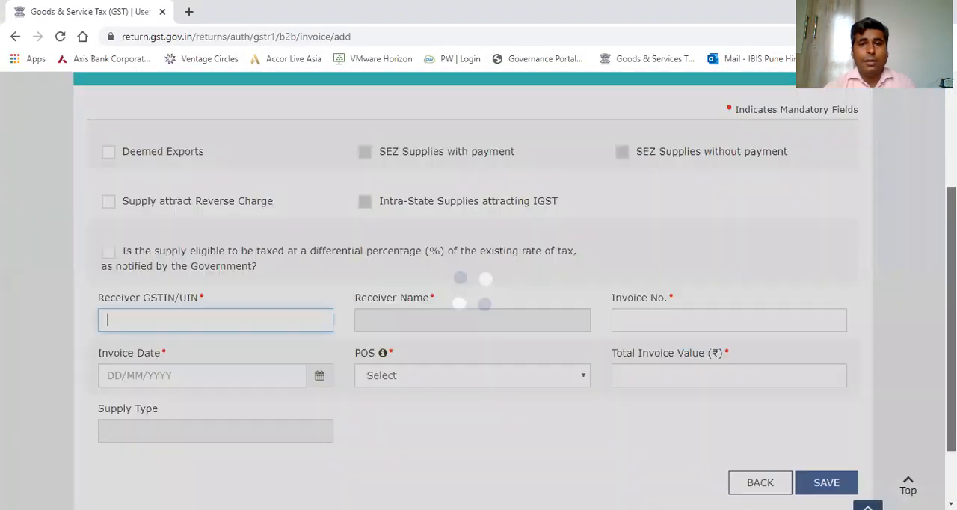
pyautogui.scroll(-1, 479, 291)
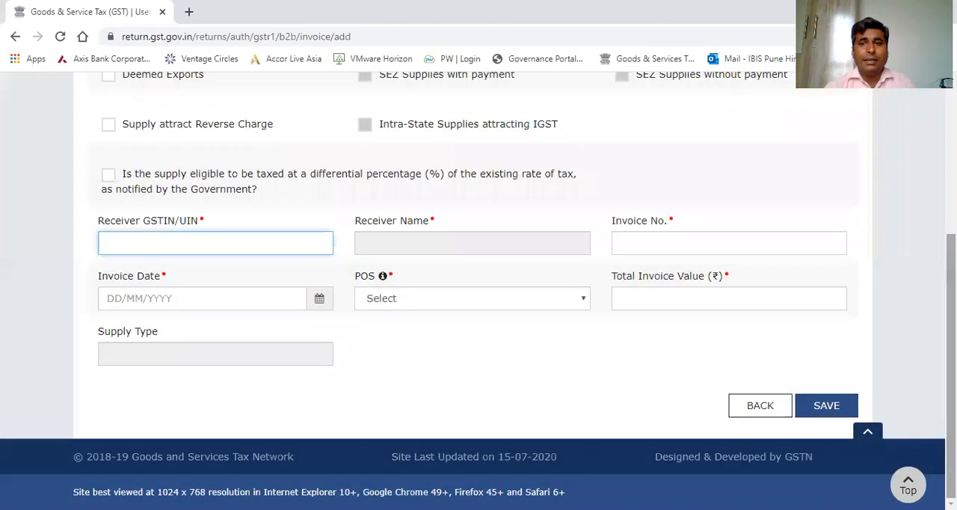
# Enter the receiver's GSTIN for the new B2B invoice.
pyautogui.click(240, 230)
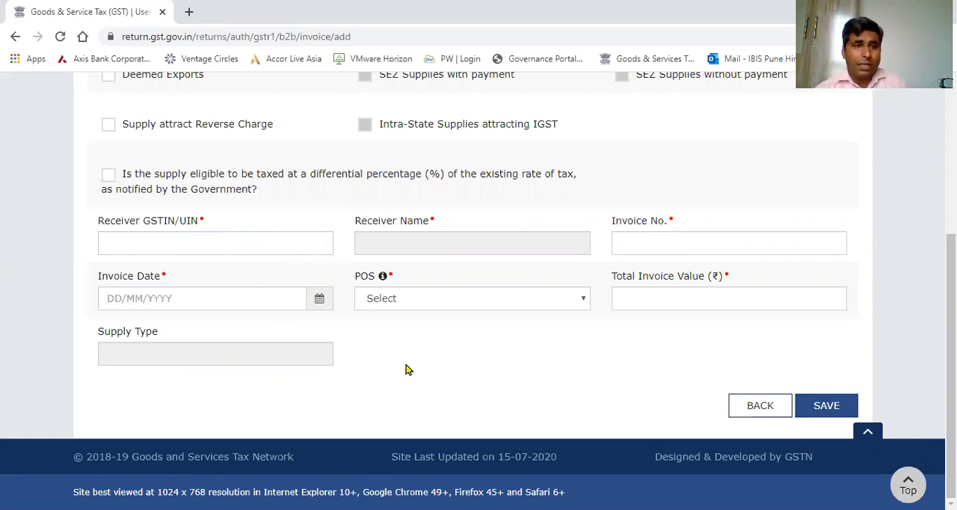
pyautogui.click(278, 234)
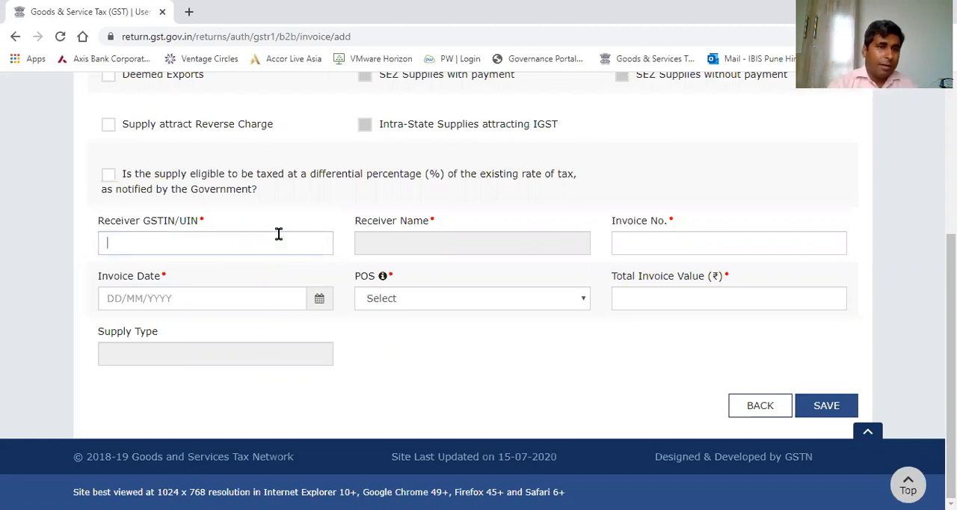
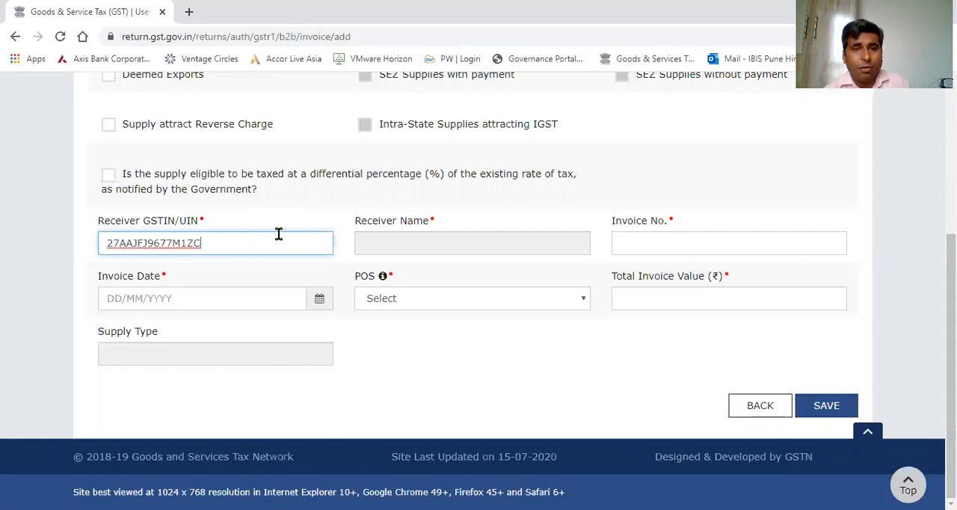
# Fill in the invoice details with number ABC123, invoice date 21/05/2020 and a total invoice value of 112.
pyautogui.click(655, 246)
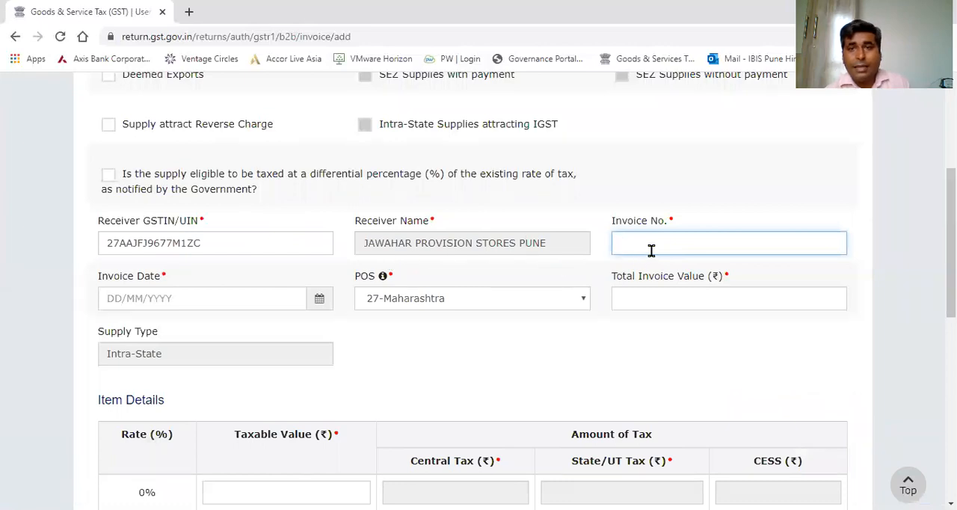
pyautogui.write('AB')
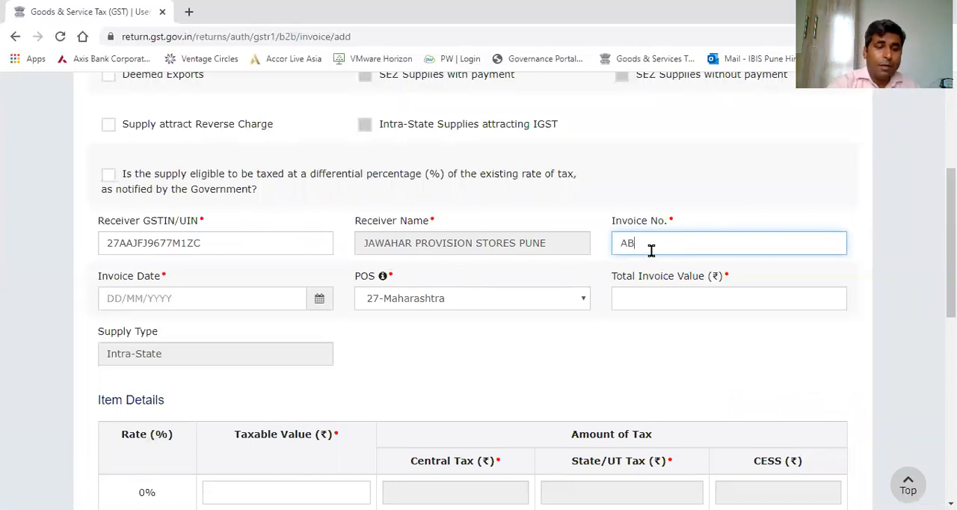
pyautogui.write('C123')
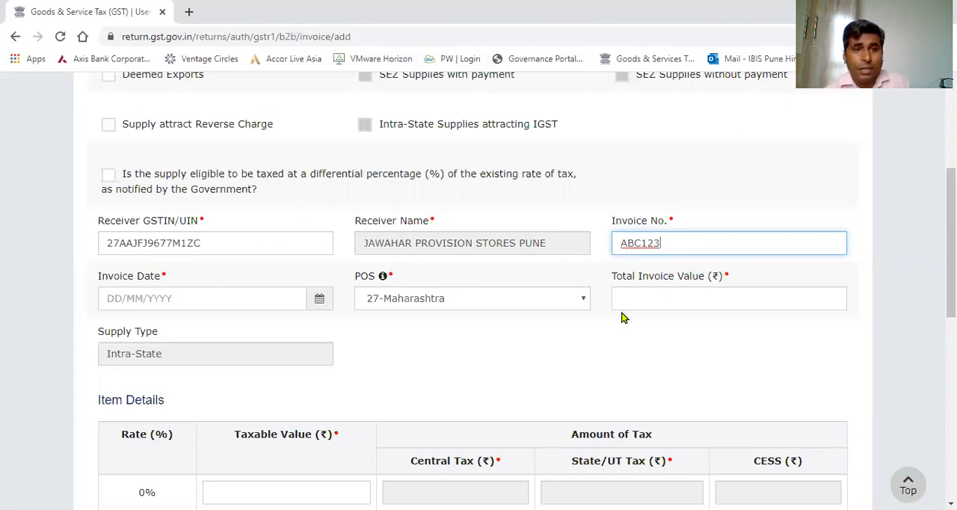
pyautogui.click(319, 305)
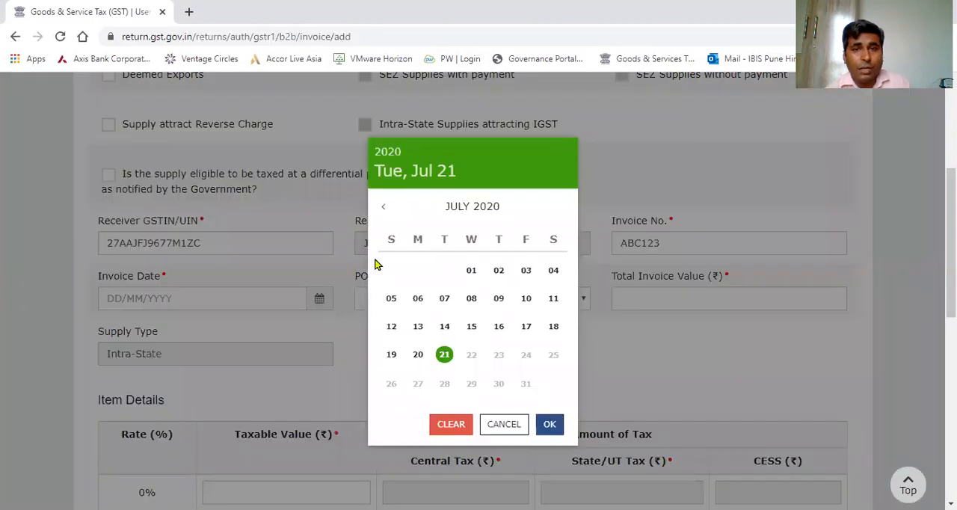
pyautogui.click(384, 211)
pyautogui.click(384, 211)
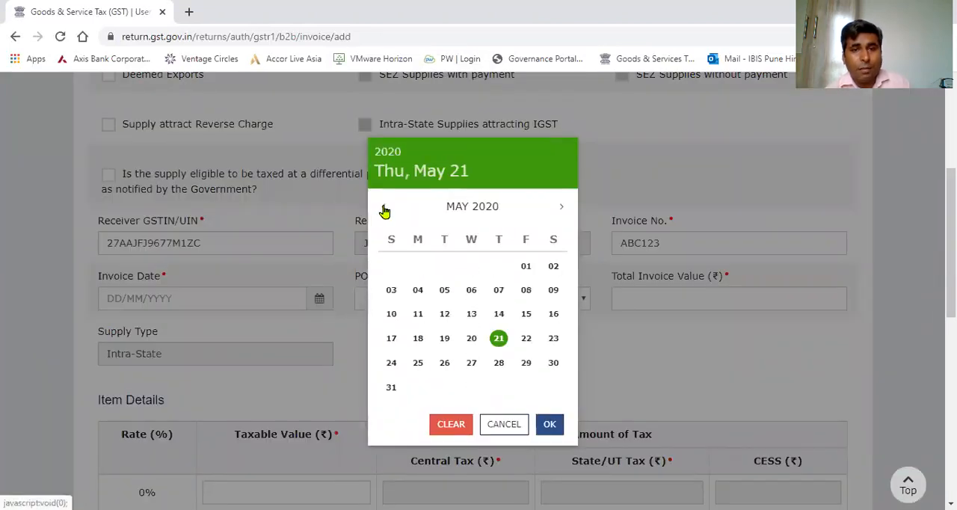
pyautogui.click(498, 338)
pyautogui.click(648, 296)
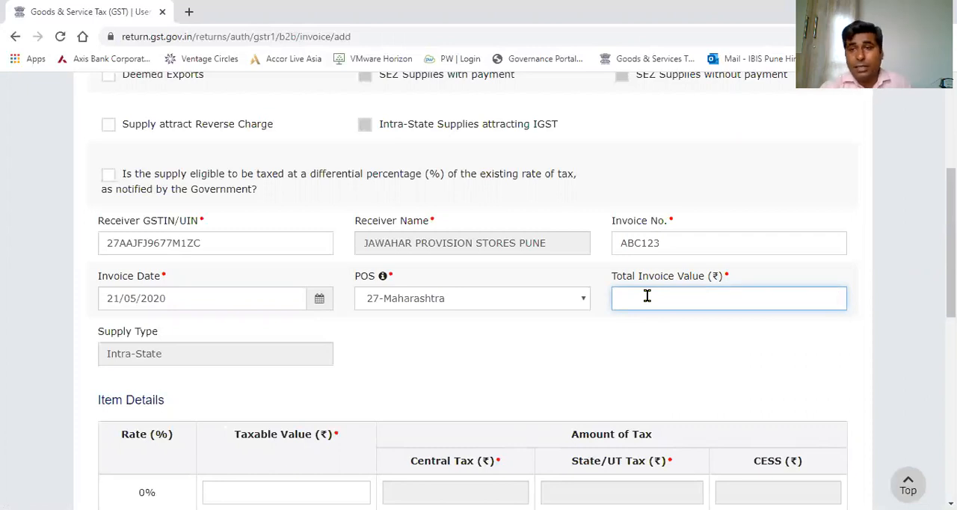
pyautogui.write('112')
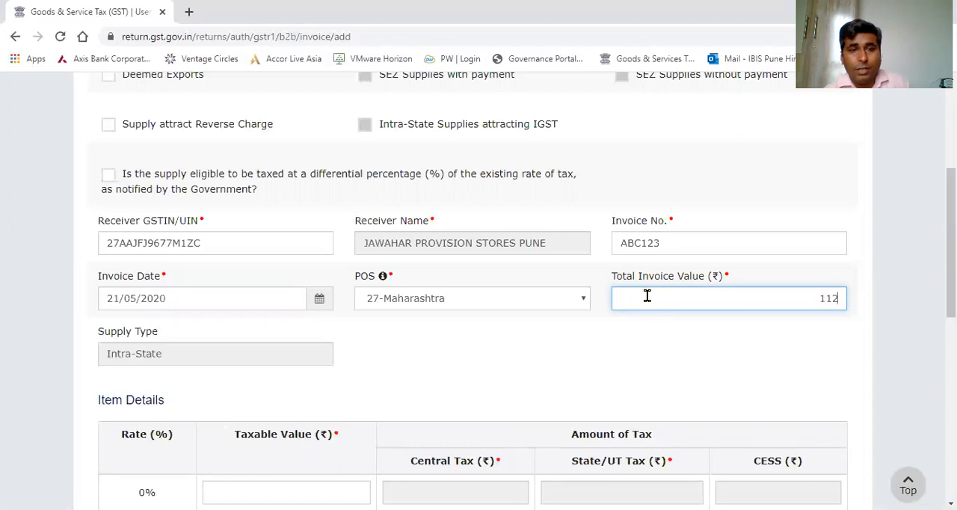
# Enter a taxable value of 100 at the 12% rate in the invoice's item details.
pyautogui.scroll(-4, 478, 292)
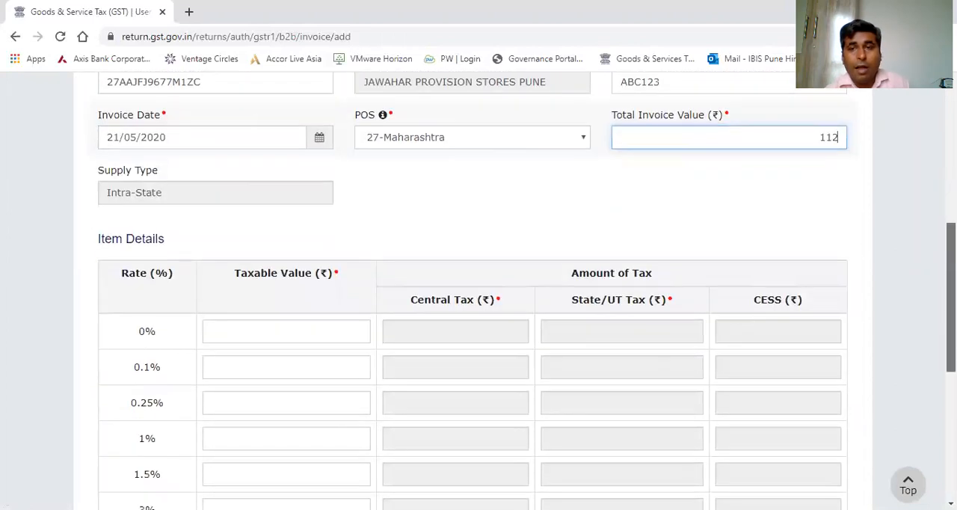
pyautogui.scroll(-1, 479, 292)
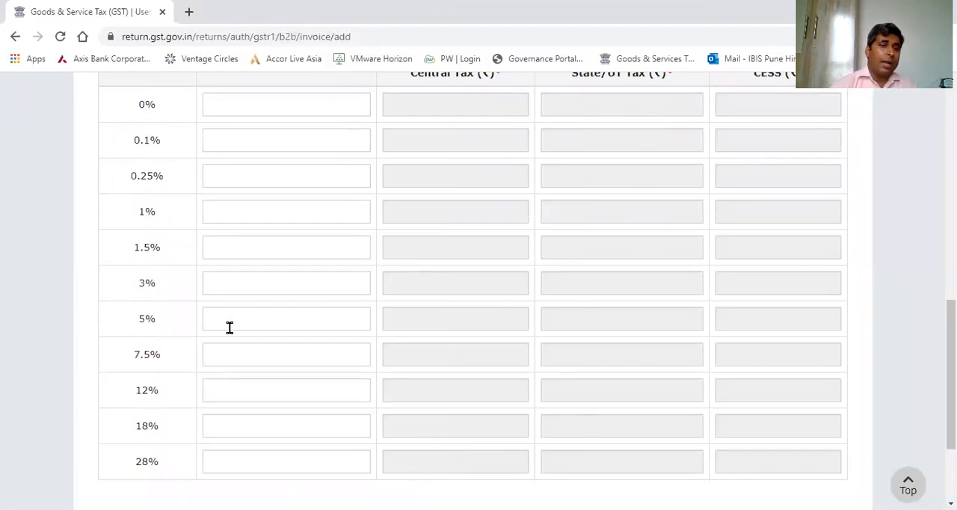
pyautogui.click(216, 385)
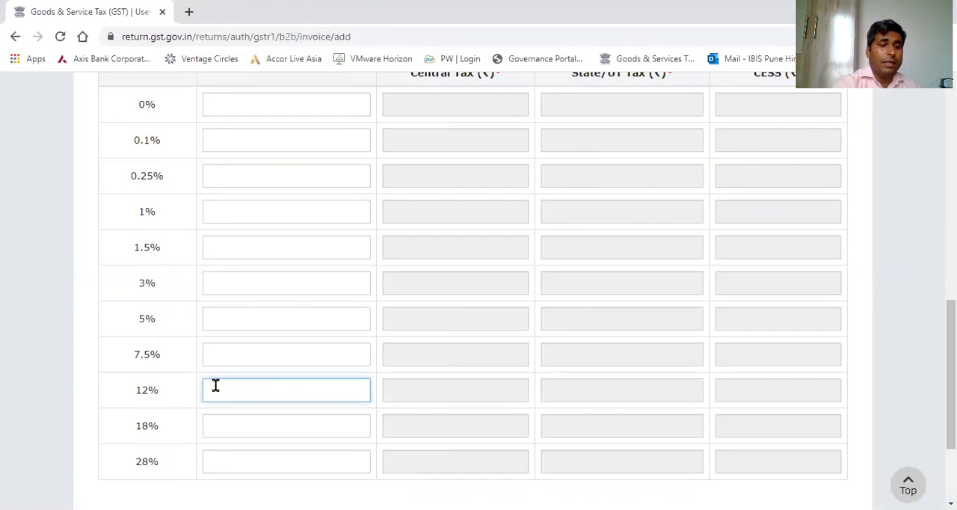
pyautogui.write('100')
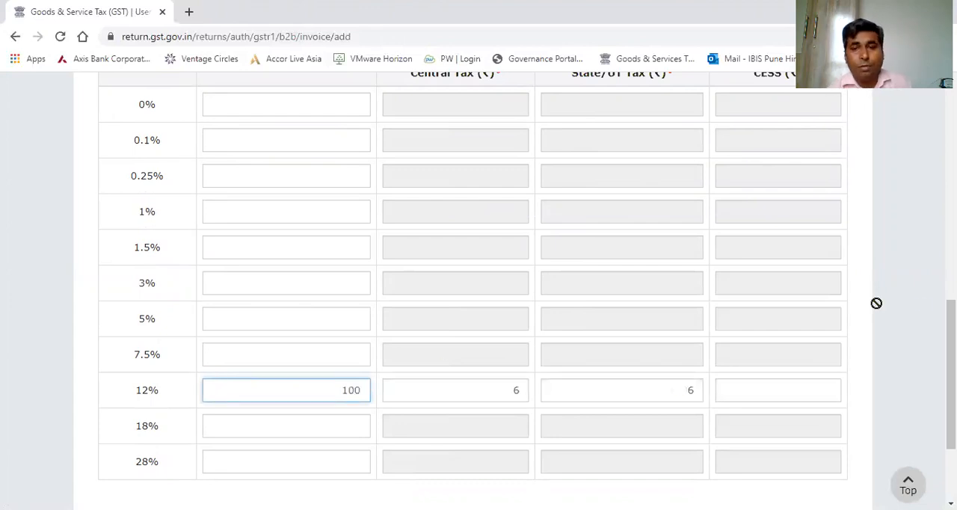
pyautogui.scroll(-1, 950, 374)
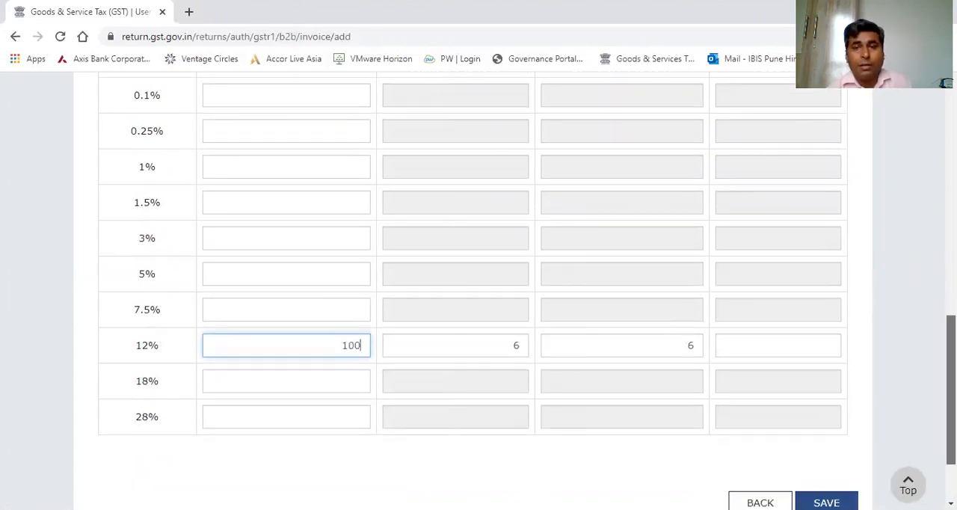
pyautogui.scroll(-2, 524, 292)
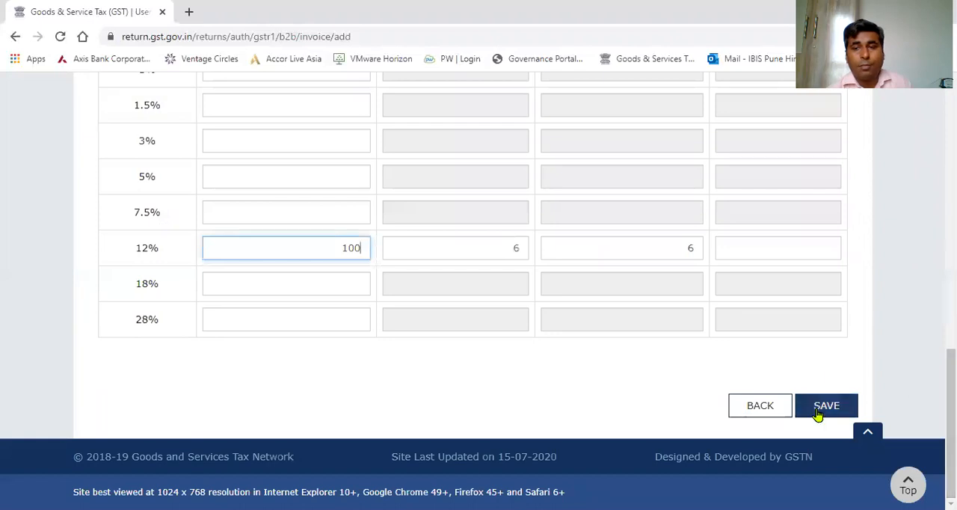
# Check the entered B2B invoice details and go back to the GSTR-1 overview without saving the invoice.
pyautogui.moveTo(950, 404); pyautogui.dragTo(910, 215)
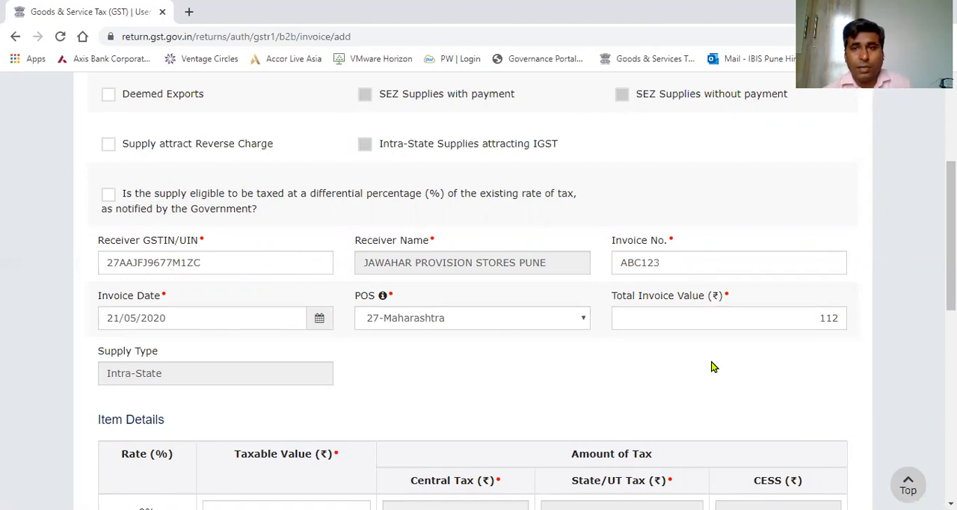
pyautogui.moveTo(951, 235)
pyautogui.mouseDown()
pyautogui.moveTo(951, 411)
pyautogui.moveTo(951, 233)
pyautogui.mouseUp()
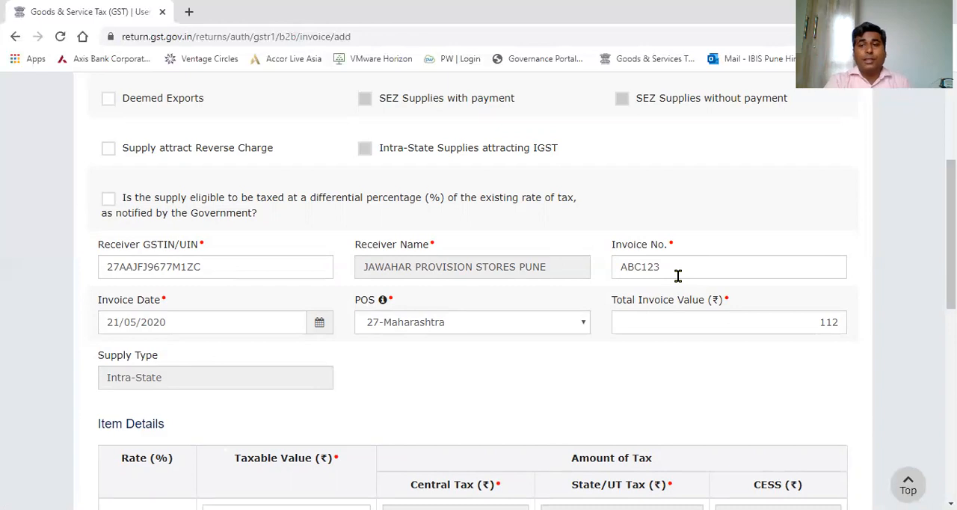
pyautogui.moveTo(952, 288); pyautogui.dragTo(951, 474)
pyautogui.click(734, 405)
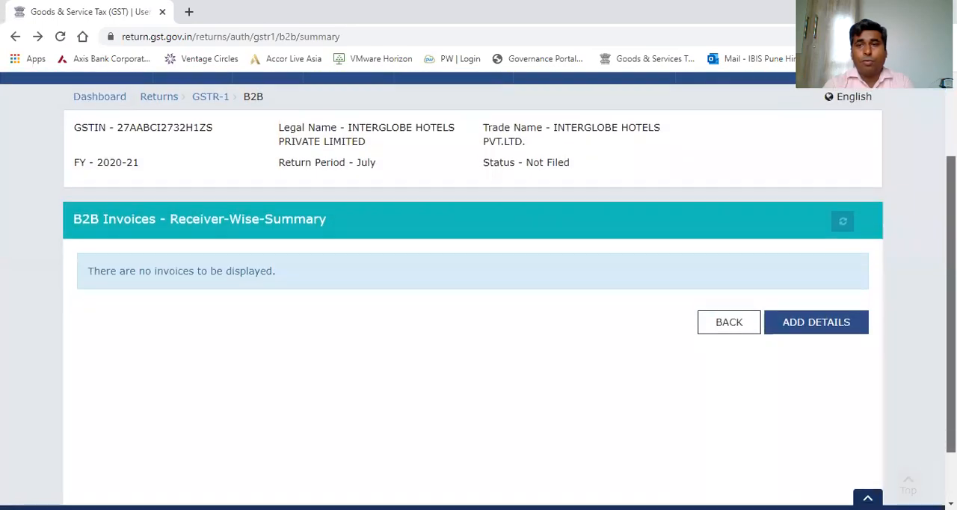
pyautogui.click(725, 327)
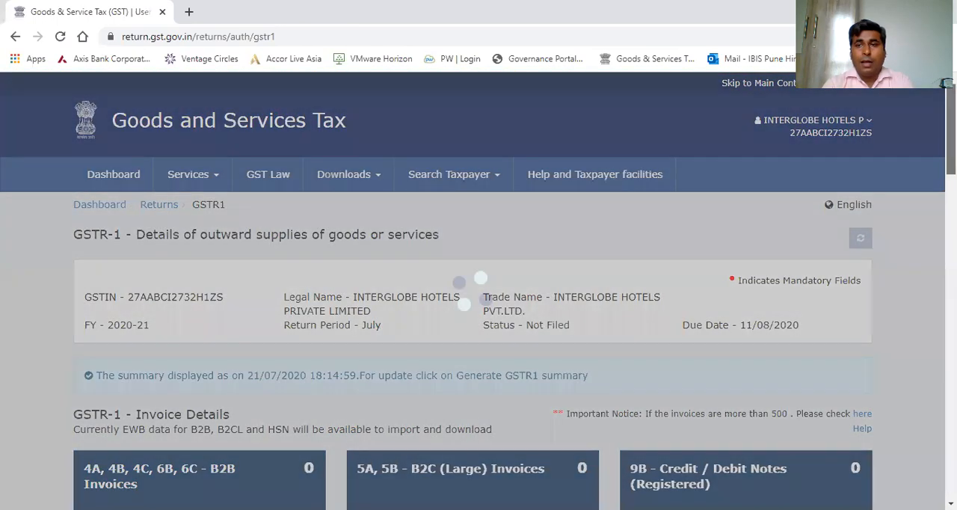
# Examine the GSTR-1 overview's tables for new invoices and for amendments, including amended B2B, B2C (Large), exports, credit/debit notes and B2C(Others).
pyautogui.moveTo(952, 136); pyautogui.dragTo(951, 257)
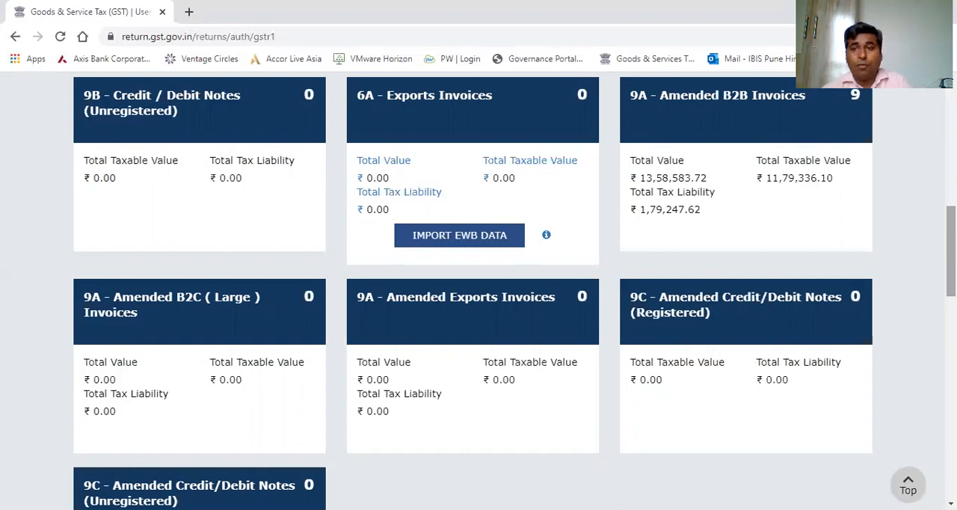
pyautogui.scroll(3, 479, 292)
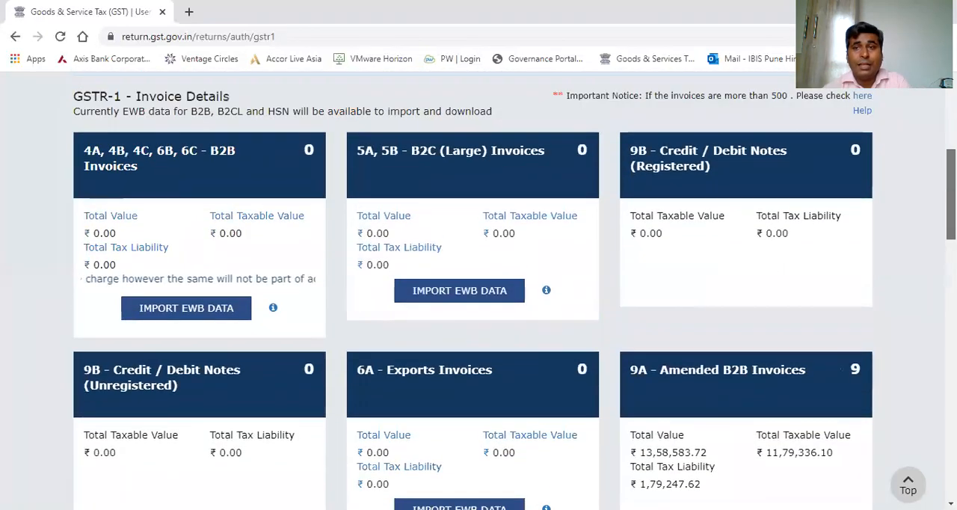
pyautogui.scroll(2, 479, 291)
pyautogui.scroll(-3, 479, 291)
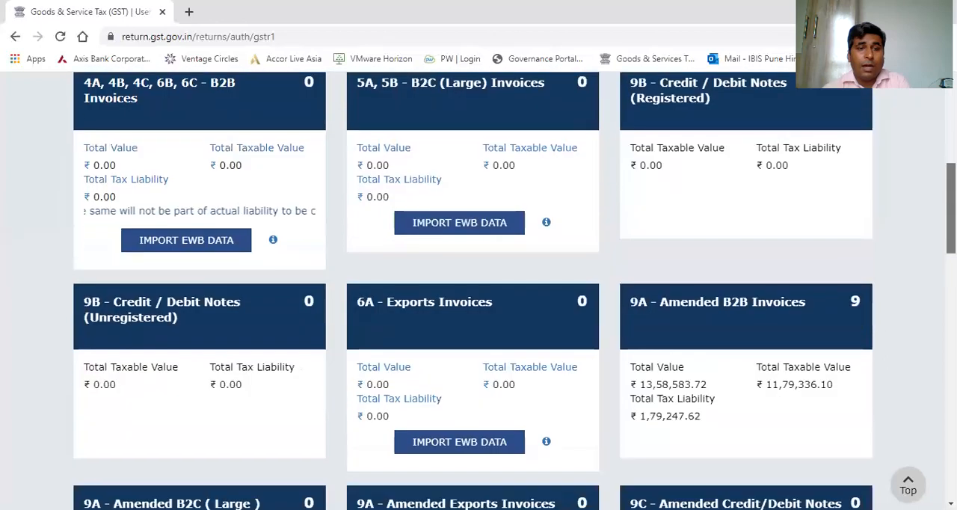
pyautogui.scroll(-4, 411, 257)
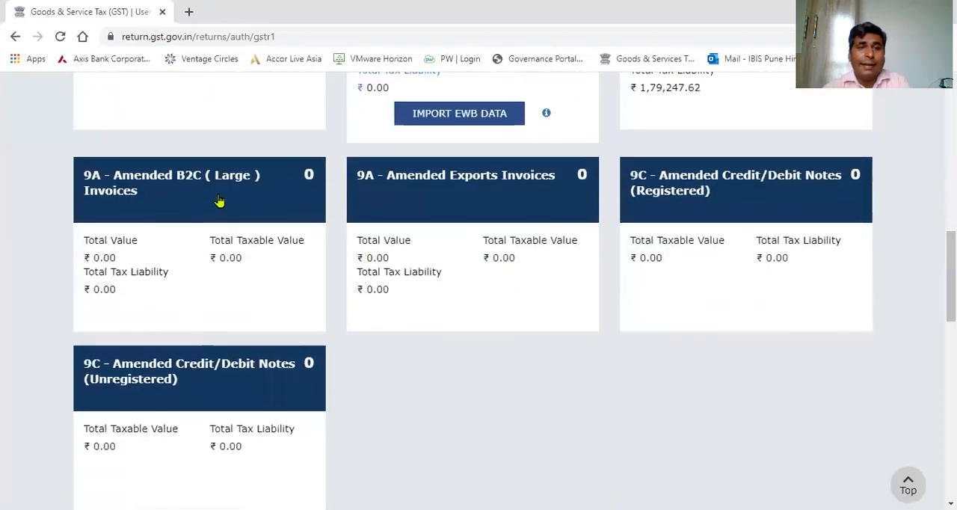
pyautogui.moveTo(219, 200)
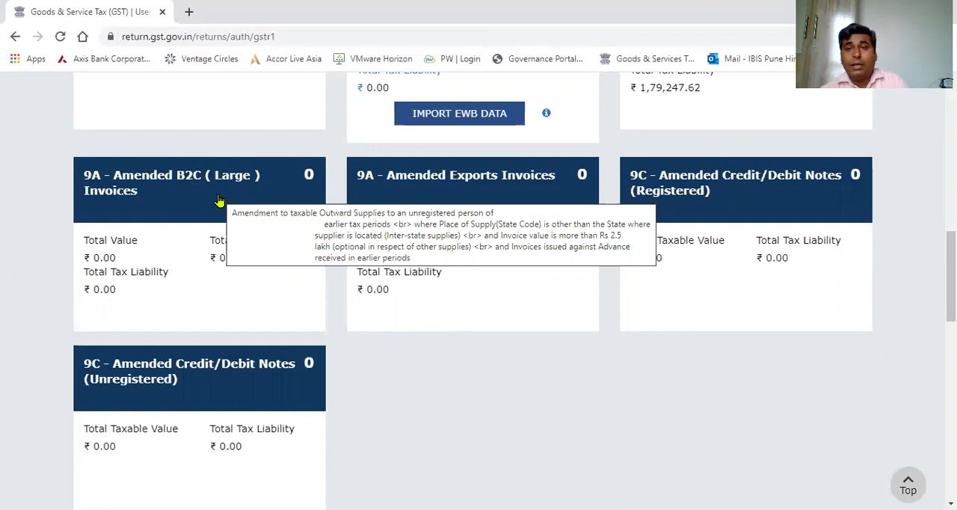
pyautogui.scroll(-3, 479, 299)
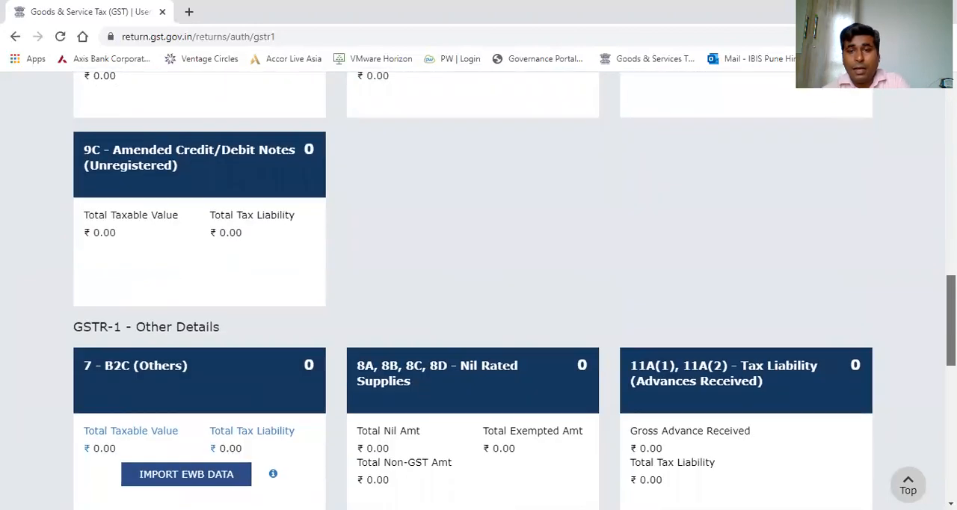
pyautogui.scroll(-6, 684, 292)
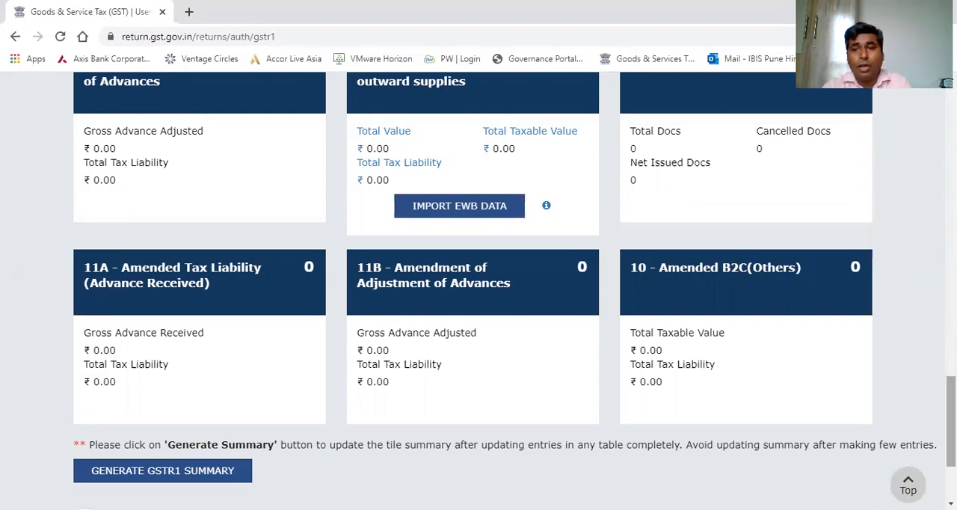
pyautogui.scroll(10, 479, 284)
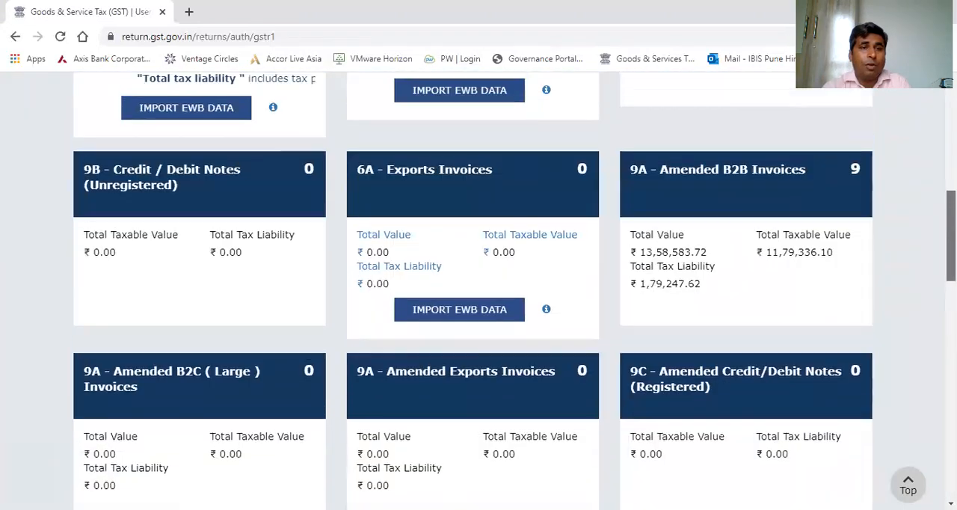
pyautogui.scroll(4, 478, 299)
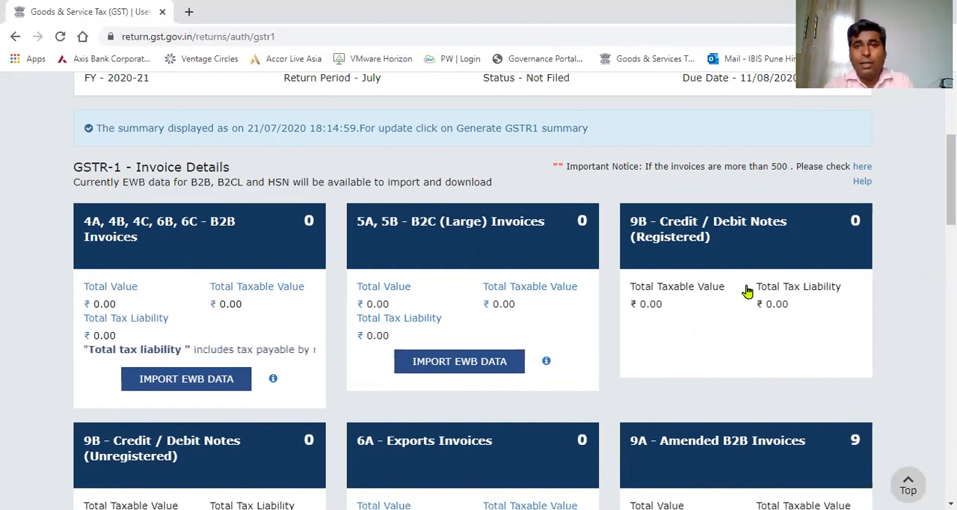
pyautogui.scroll(3, 478, 299)
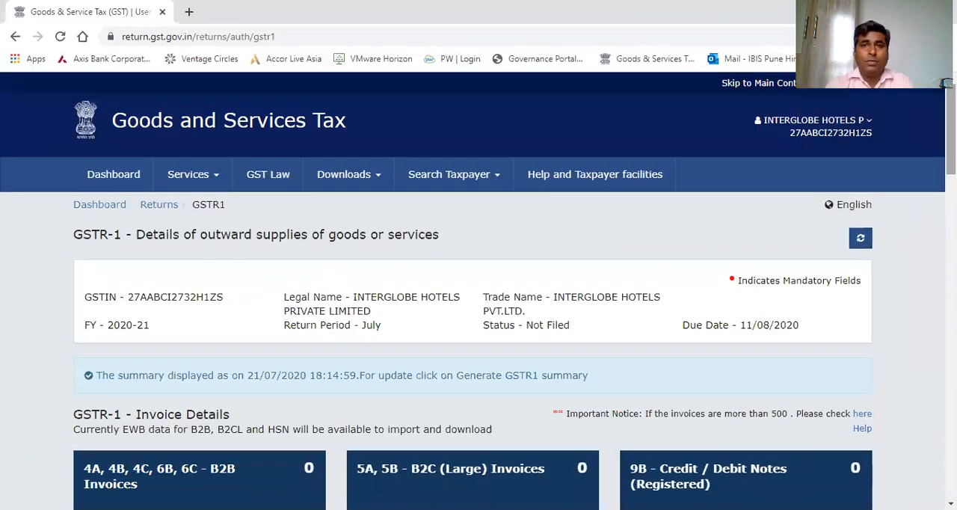